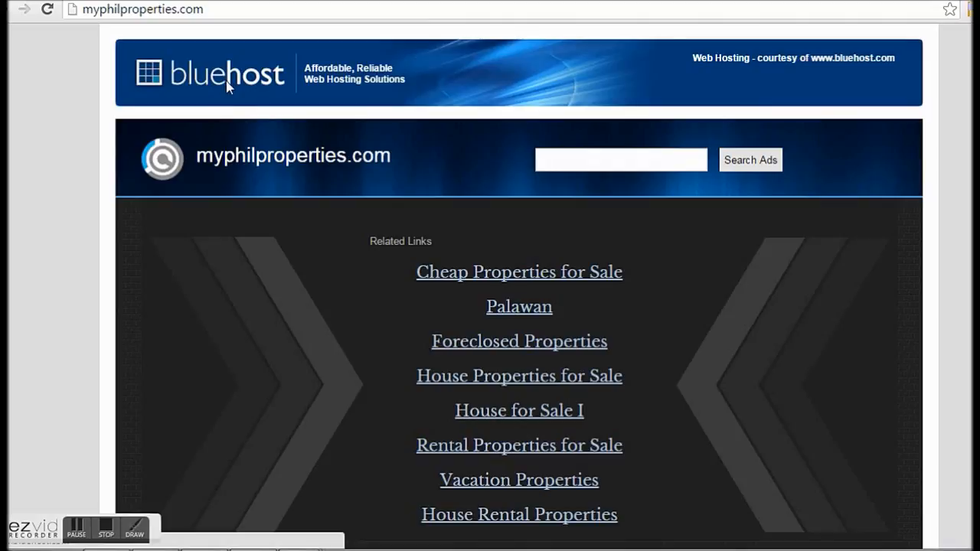
Step: Leave the parked myphilproperties.com placeholder page for the Bluehost site via its logo
click(227, 87)
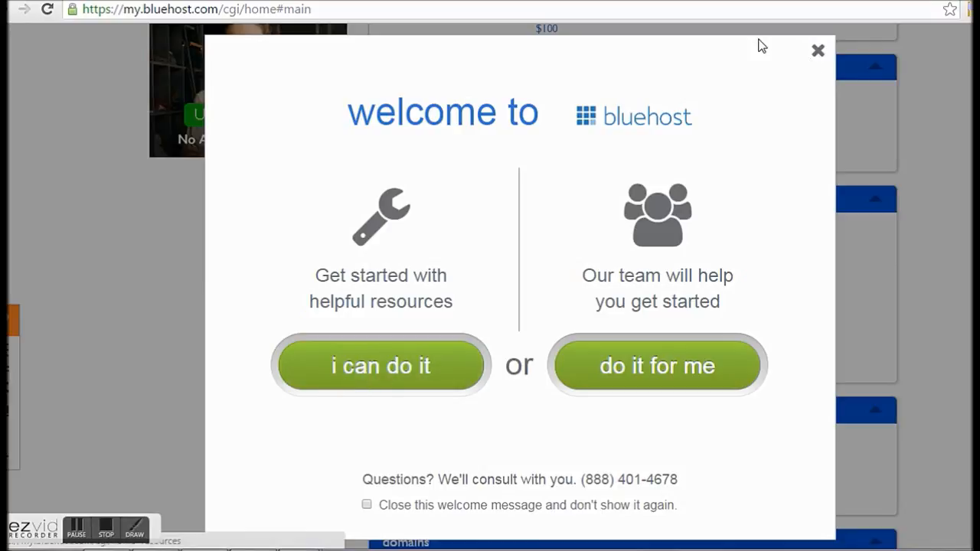
Step: Close the welcome dialog and scroll the hosting home page to the website tools
click(816, 54)
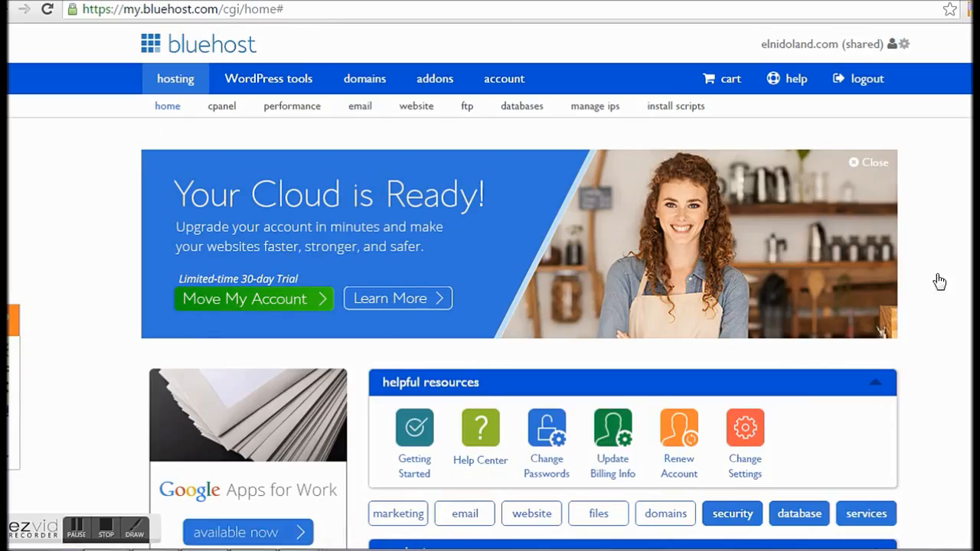
scroll(880, 253, down, 1)
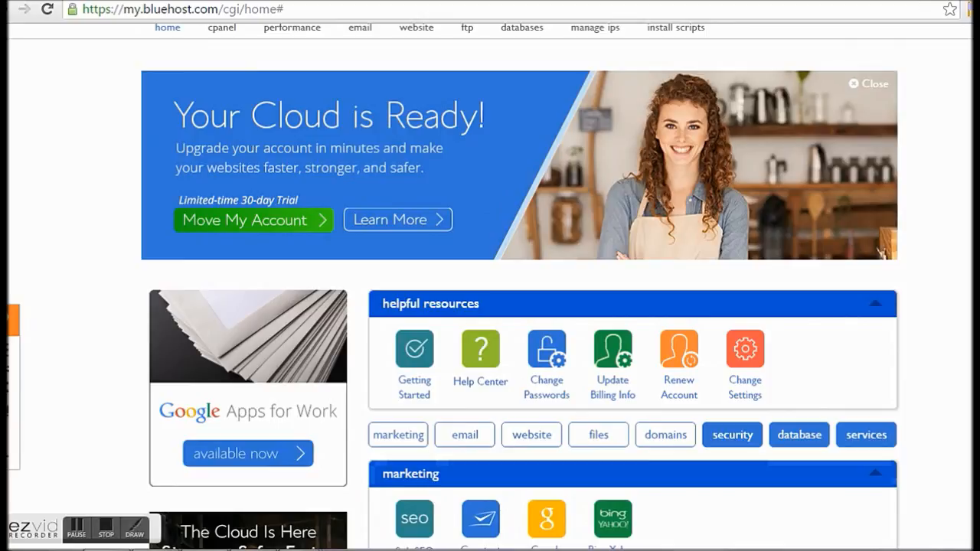
scroll(882, 253, down, 2)
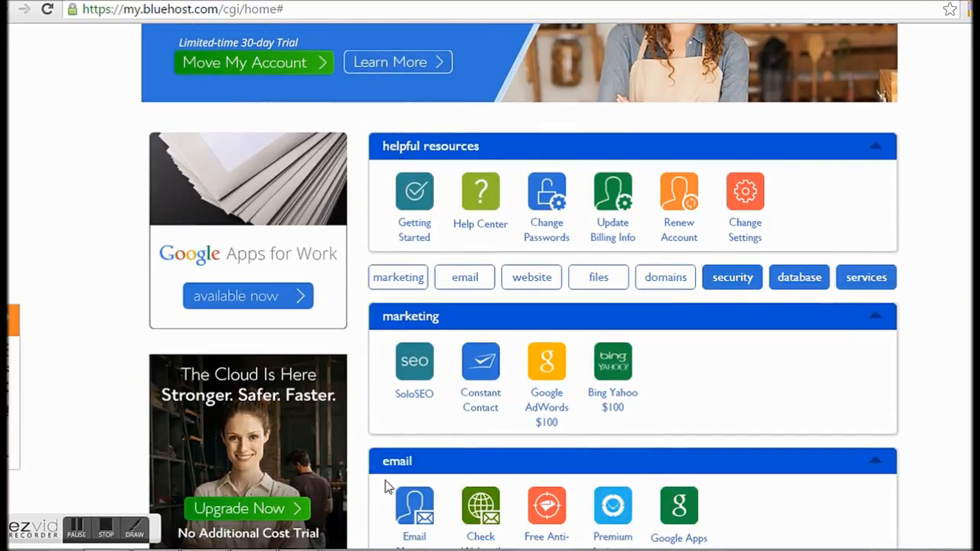
scroll(919, 474, down, 4)
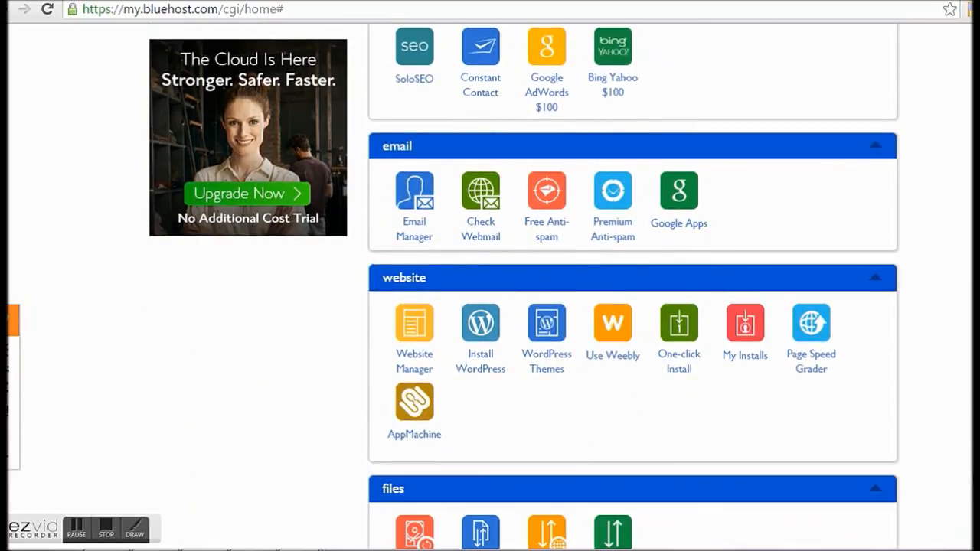
scroll(490, 306, down, 1)
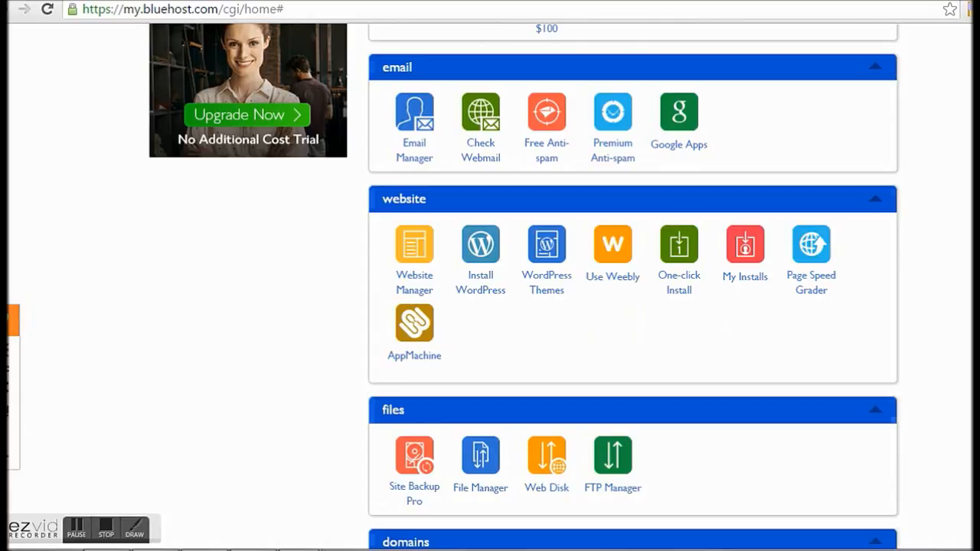
scroll(632, 306, down, 5)
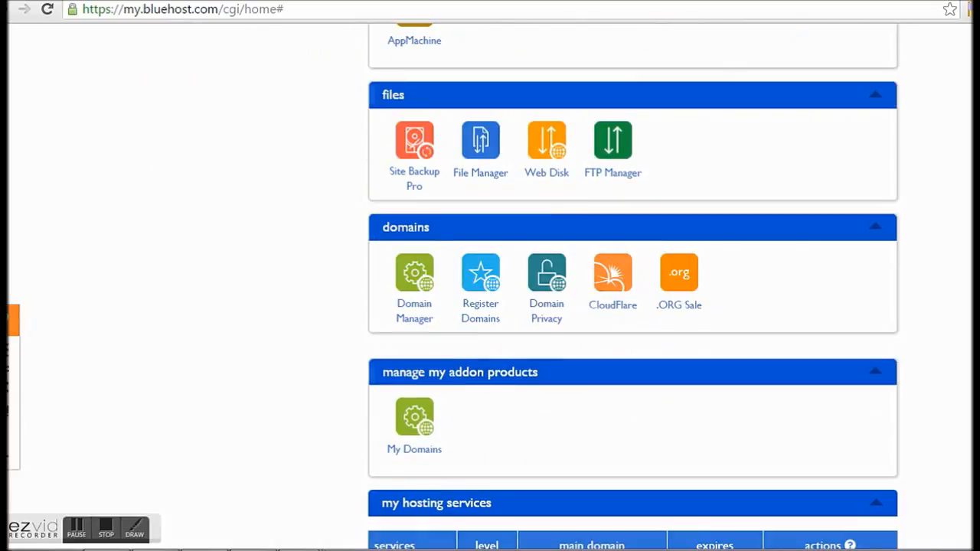
scroll(632, 307, down, 1)
scroll(632, 306, up, 3)
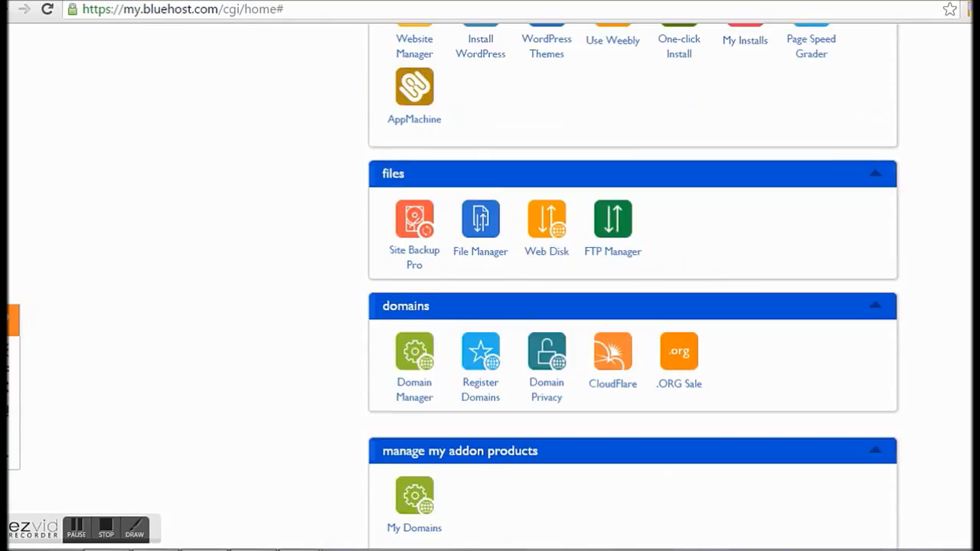
scroll(721, 317, up, 2)
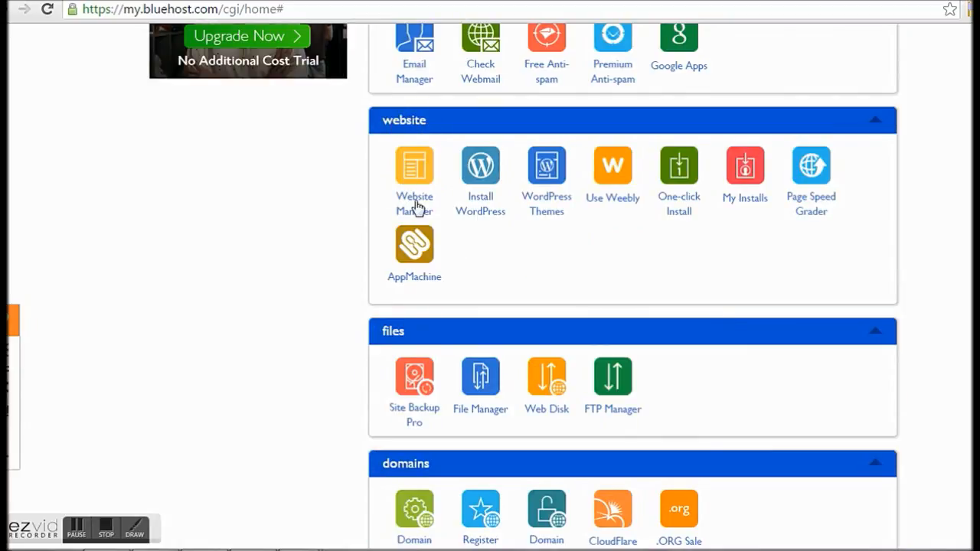
Step: Choose Install WordPress, then the free 'Do it yourself' install option in MOJO Marketplace
click(488, 182)
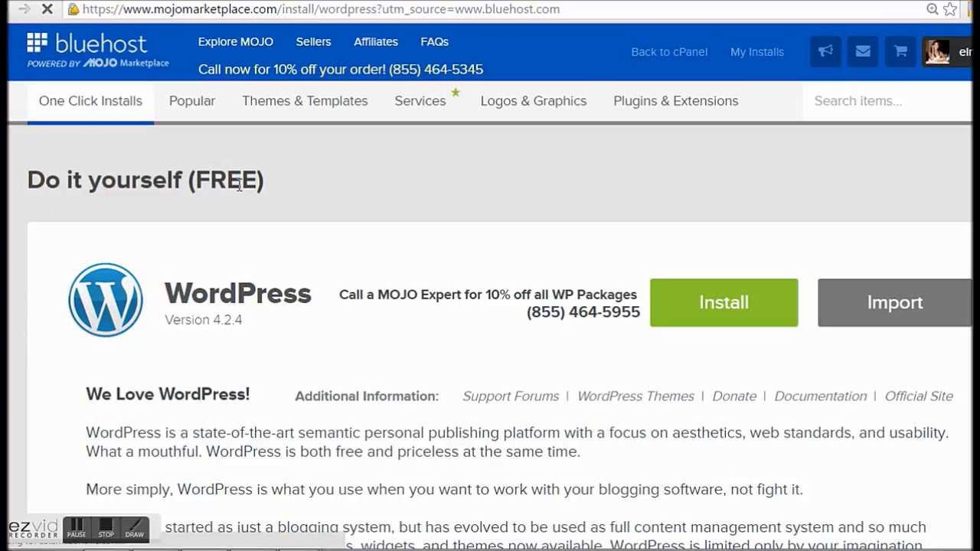
drag(268, 182, 23, 179)
click(340, 226)
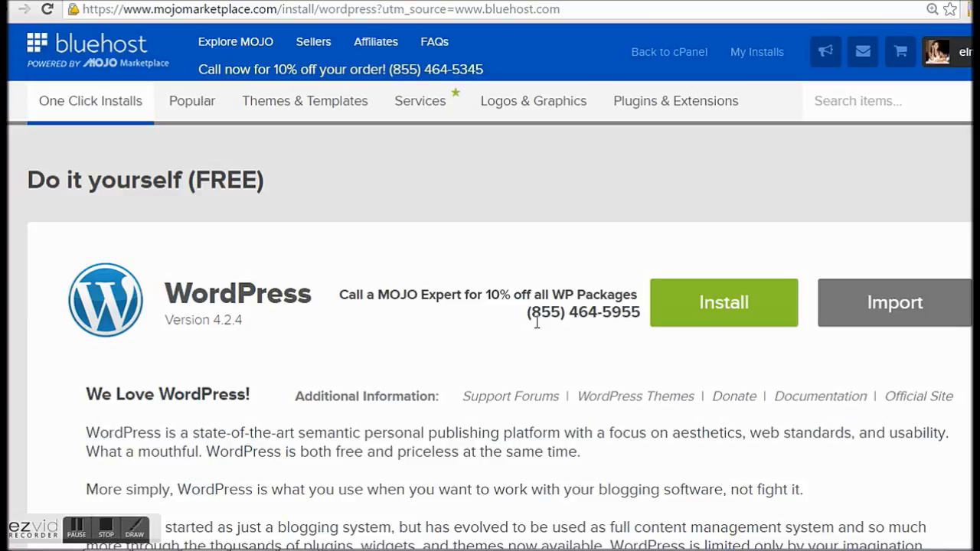
click(726, 314)
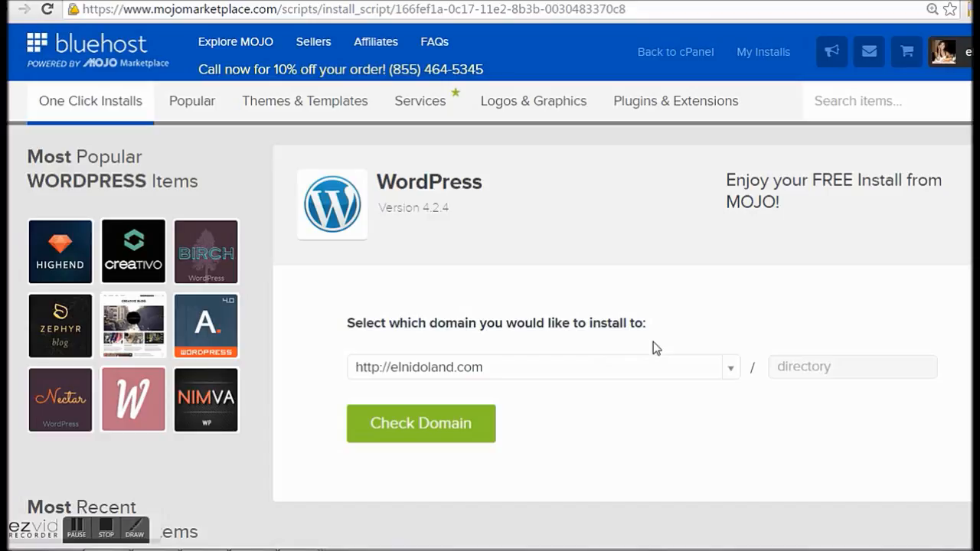
click(726, 371)
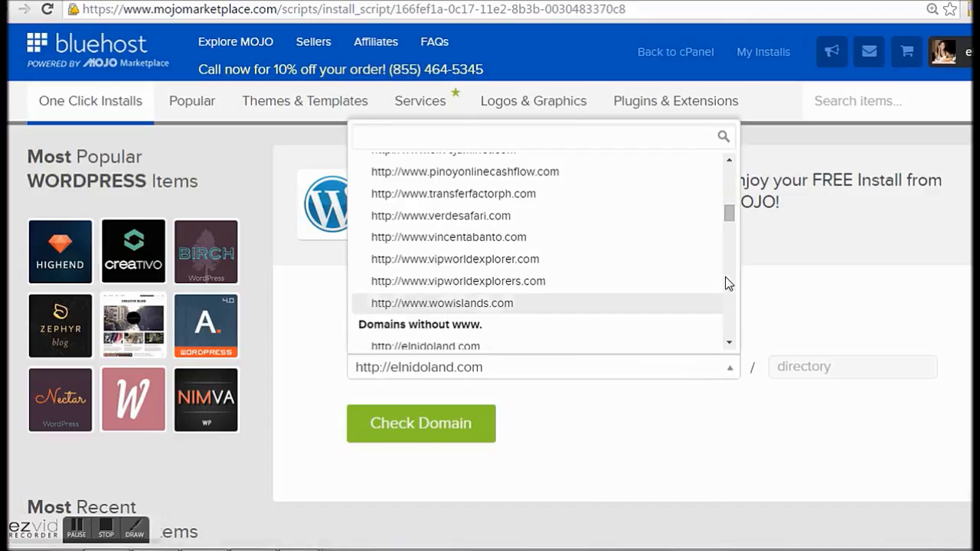
click(730, 164)
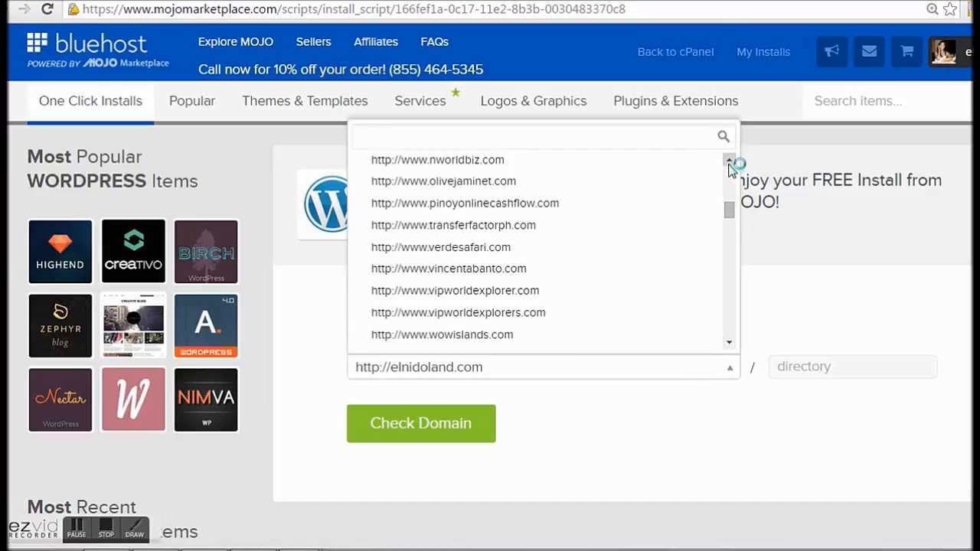
click(730, 164)
click(730, 163)
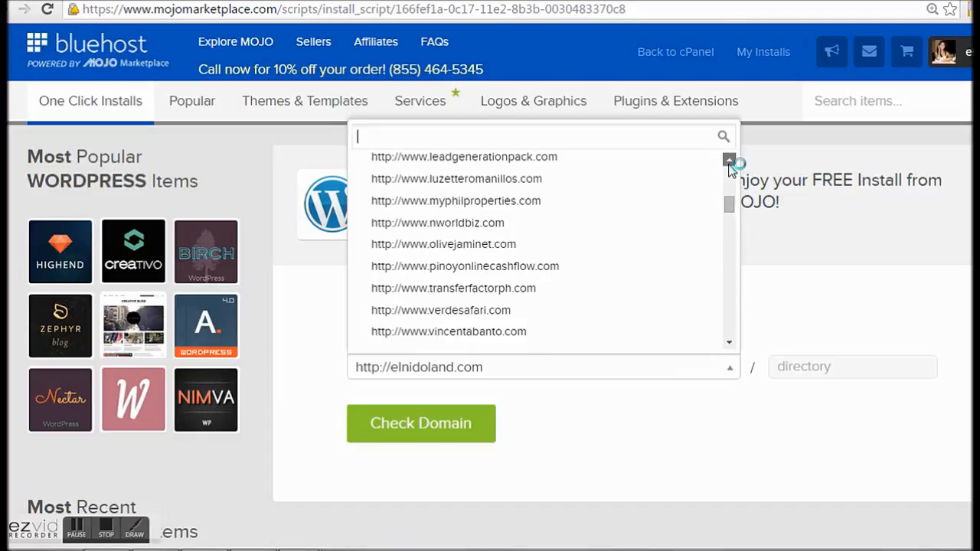
click(506, 208)
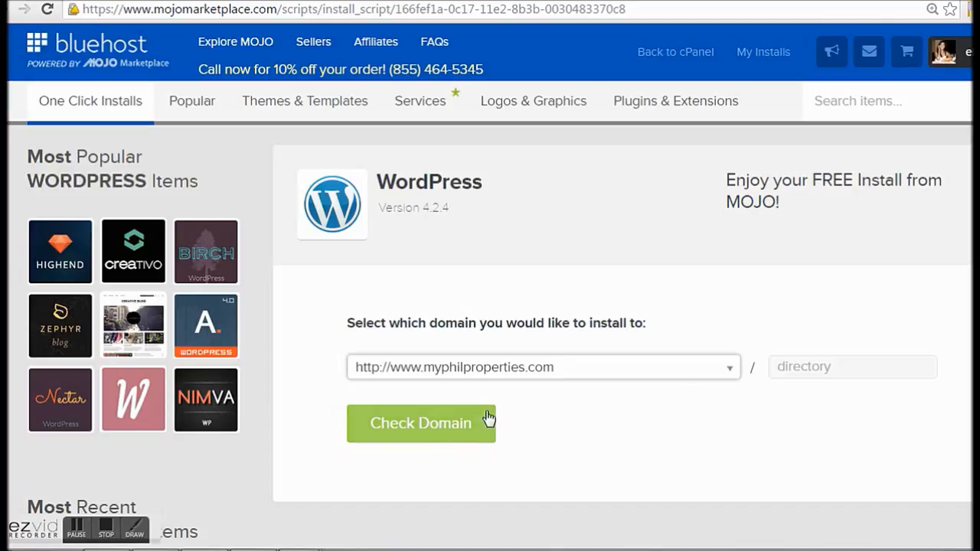
click(829, 368)
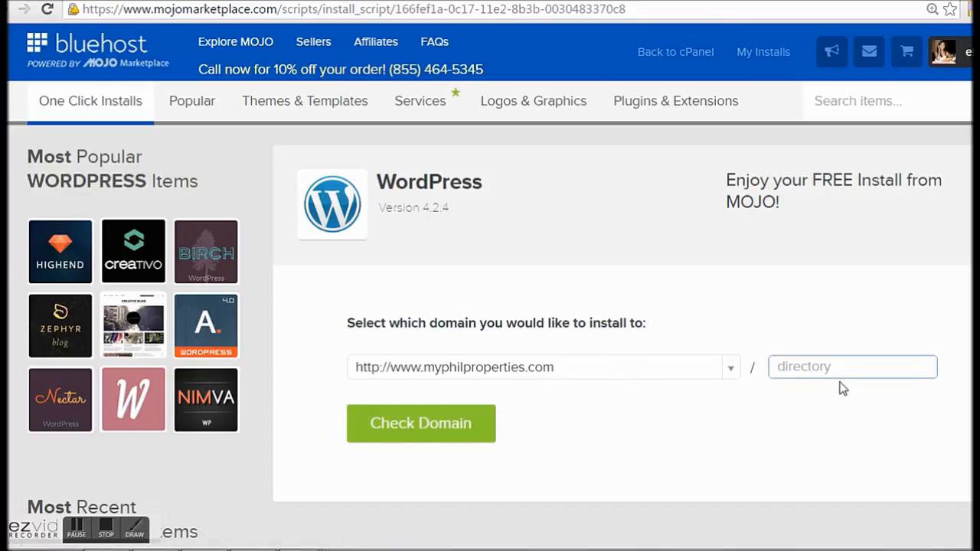
click(405, 433)
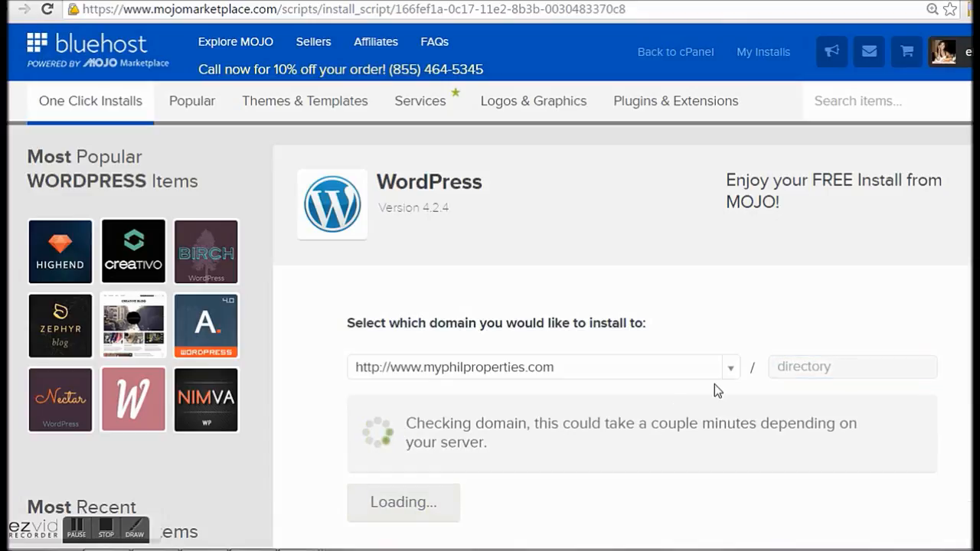
scroll(715, 384, down, 1)
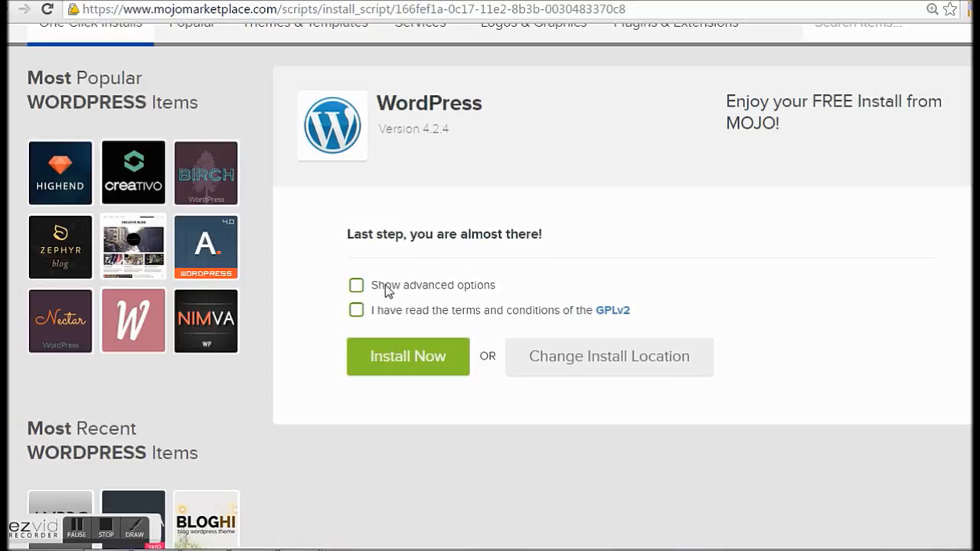
Step: Show advanced options and change the site title from 'My Site' to 'MyPhilProperties.com'
click(358, 291)
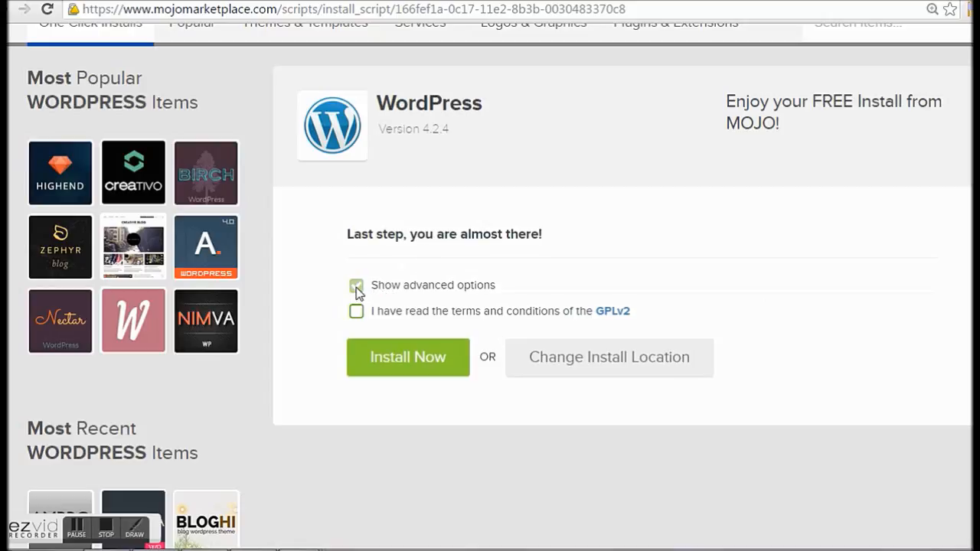
scroll(429, 306, down, 1)
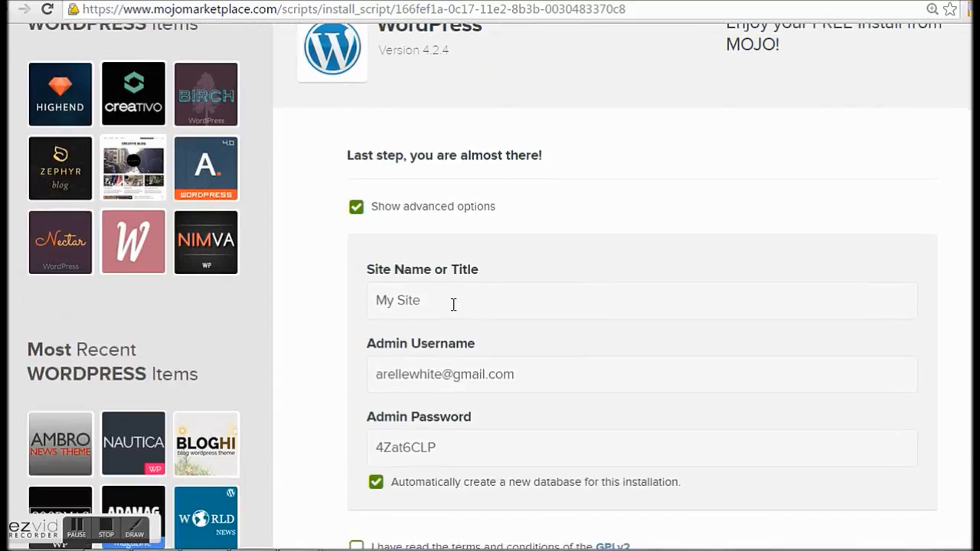
drag(453, 302, 365, 300)
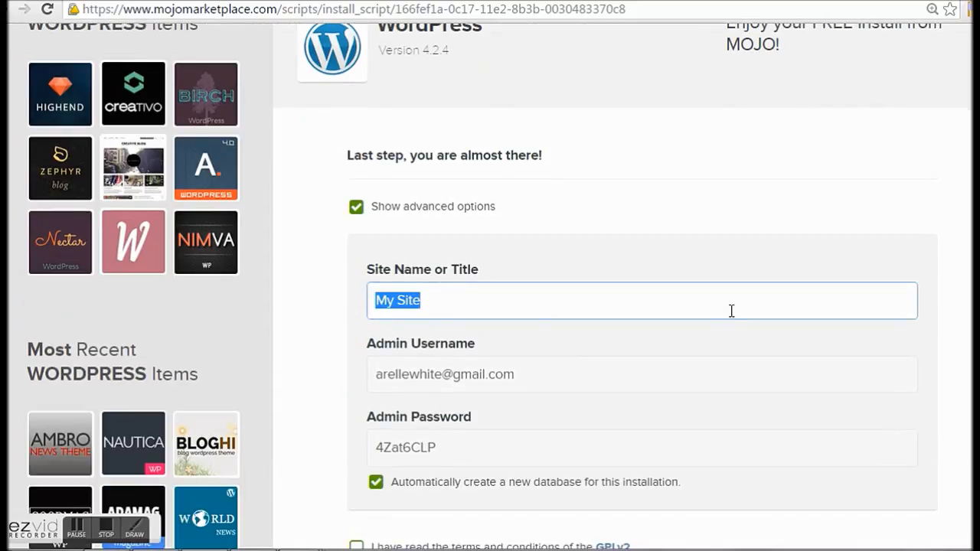
text(M)
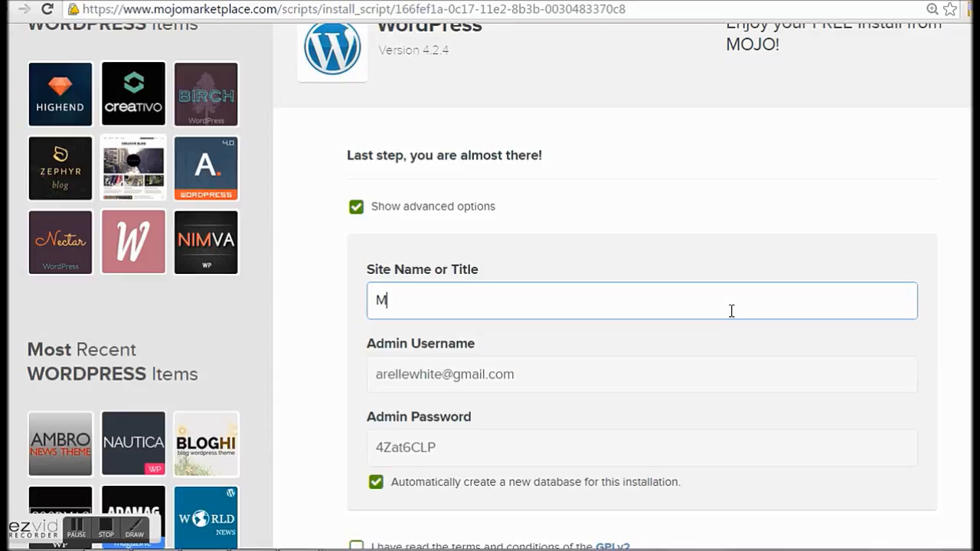
text(yPhilProperties.com)
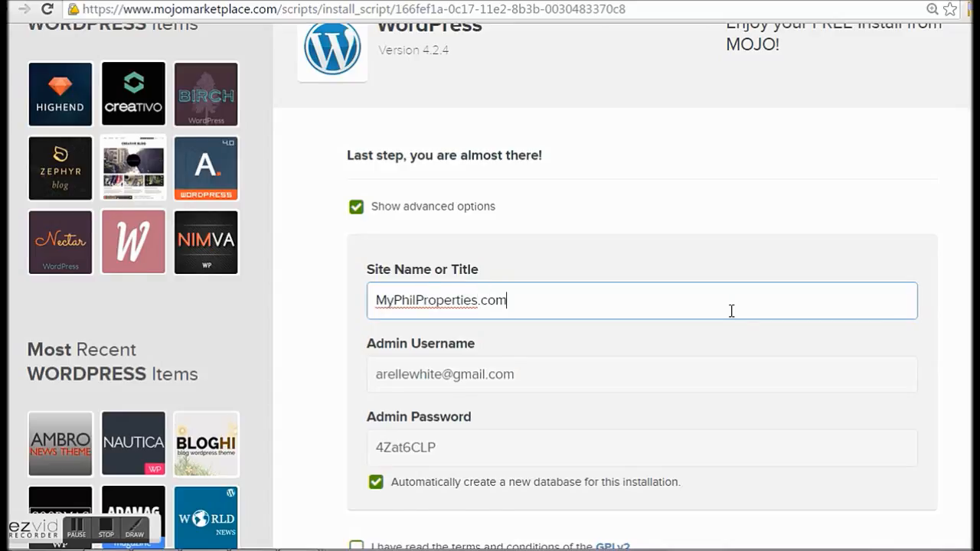
scroll(731, 310, down, 1)
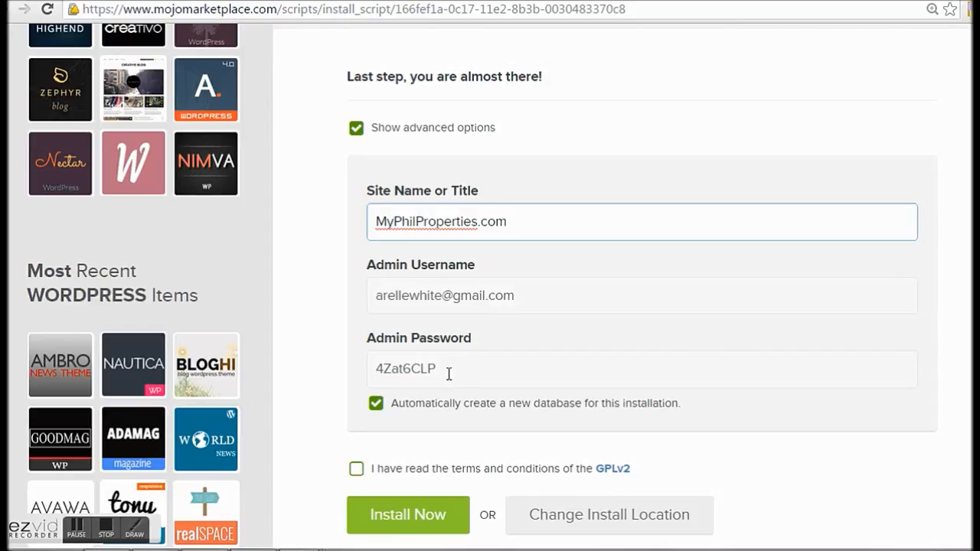
Step: Copy the generated admin password to the clipboard
drag(435, 368, 378, 383)
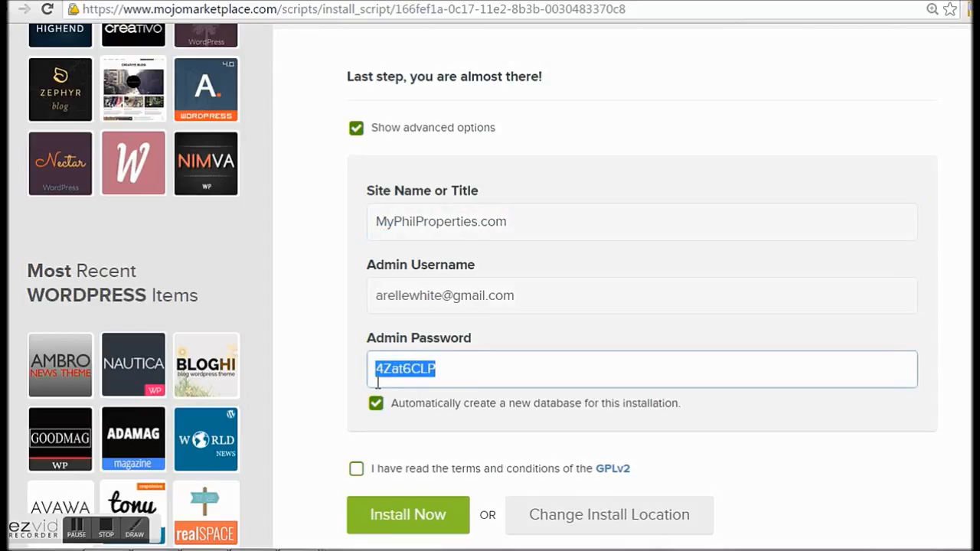
right_click(406, 369)
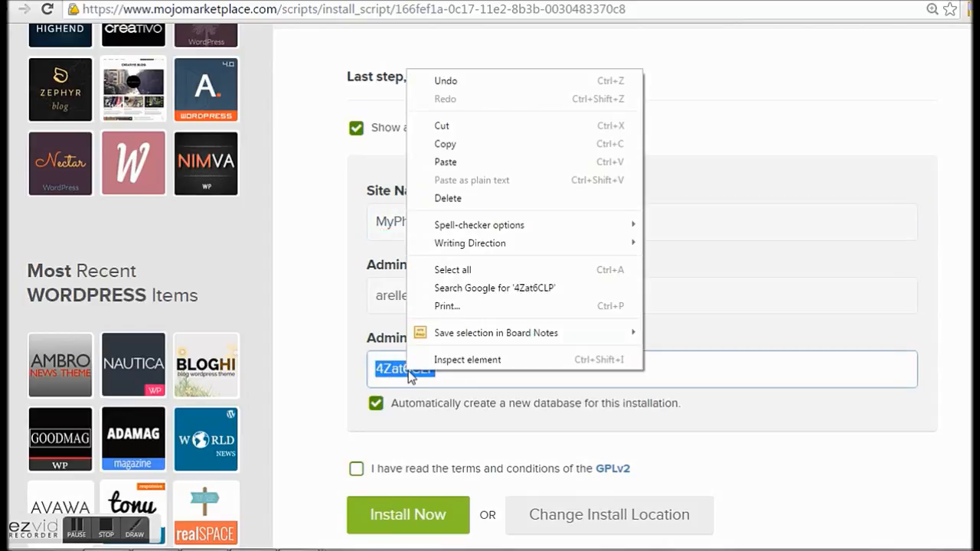
click(487, 145)
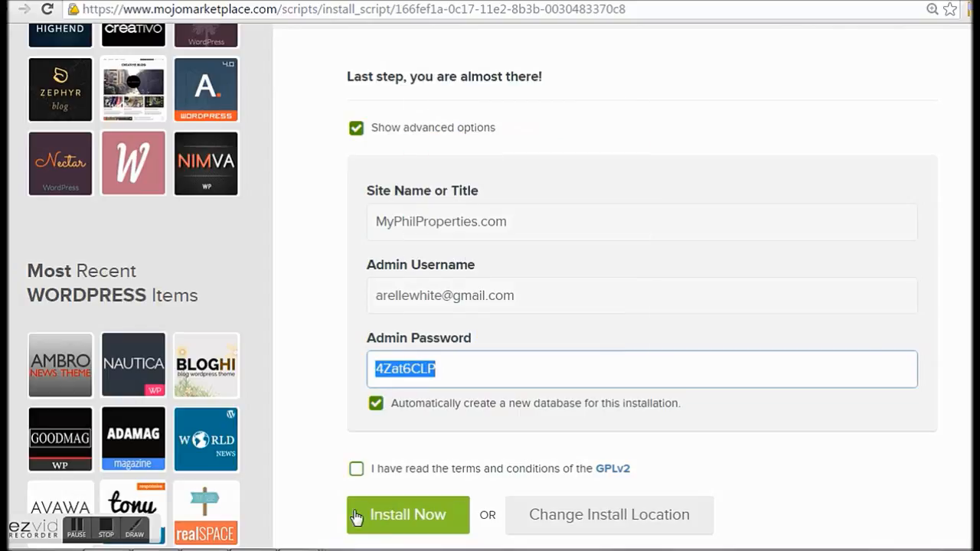
Step: Tick the checkbox agreeing to the GPLv2 terms
click(383, 468)
click(383, 469)
click(355, 472)
click(356, 476)
click(356, 476)
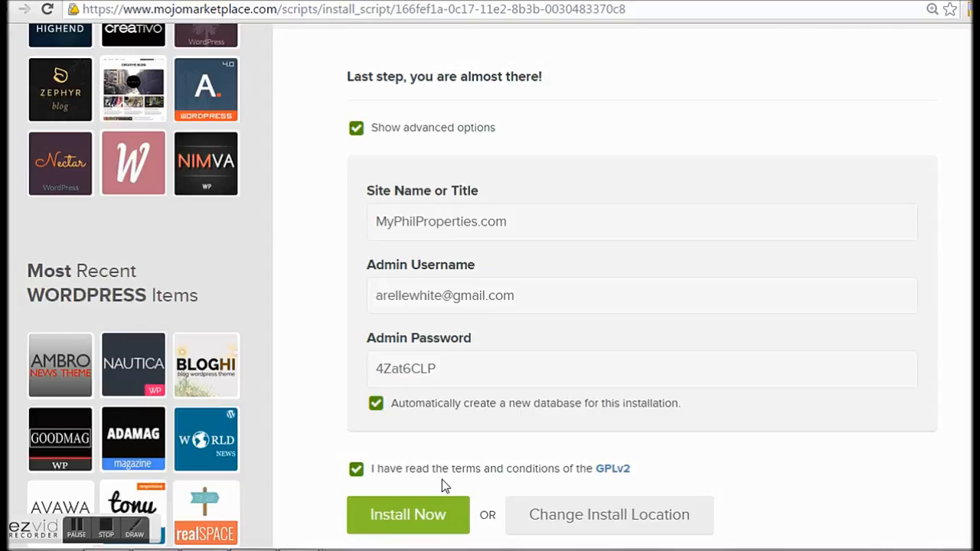
scroll(582, 483, down, 1)
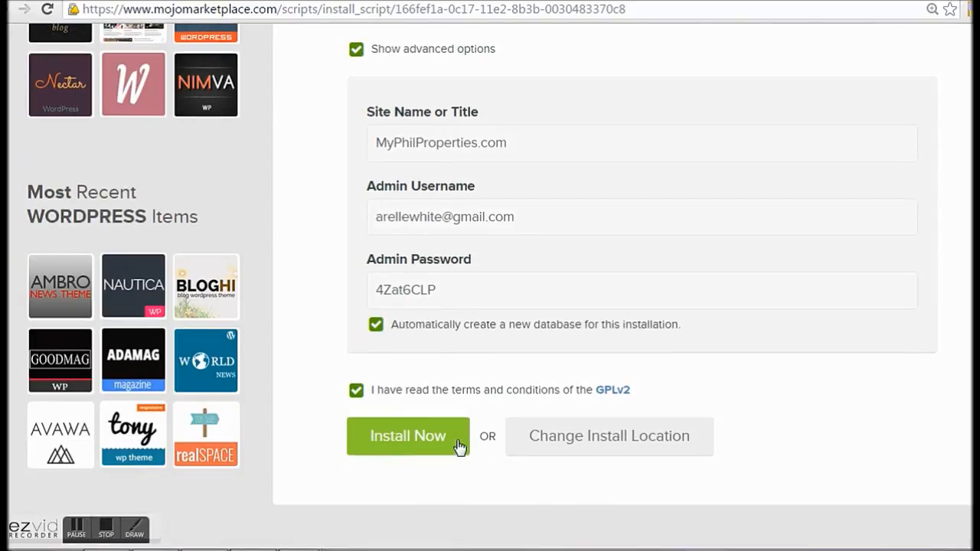
Step: Start the WordPress install and wait until the banner reads 'Your install is complete!'
click(414, 438)
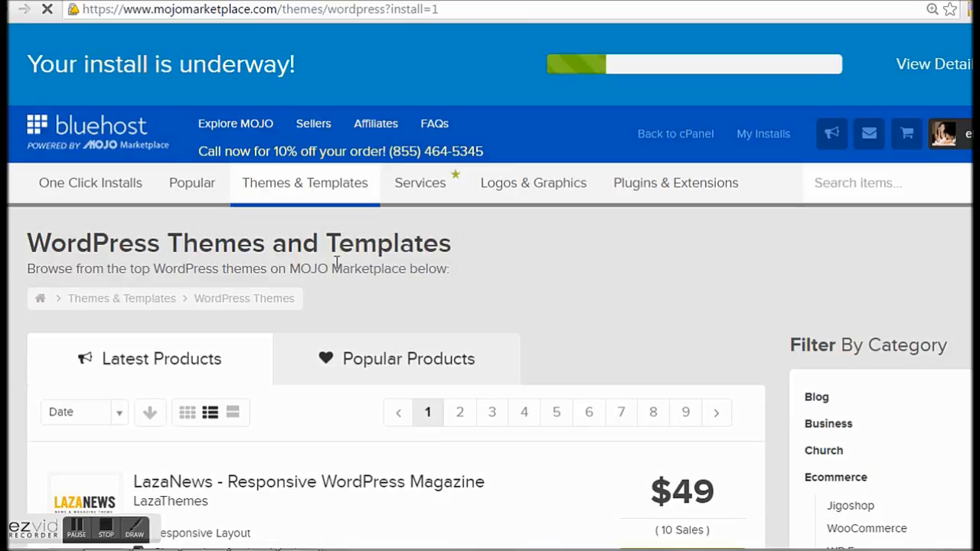
scroll(521, 319, down, 7)
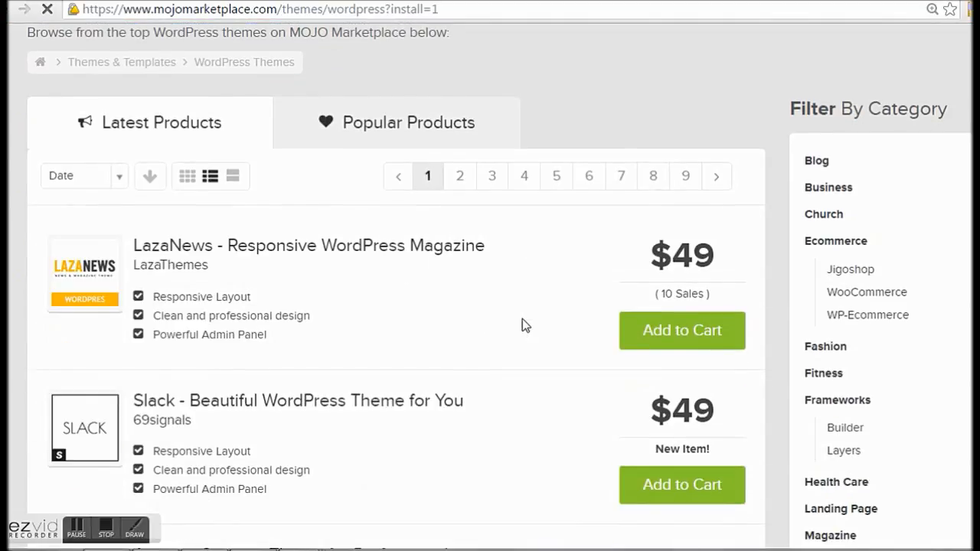
scroll(522, 325, down, 7)
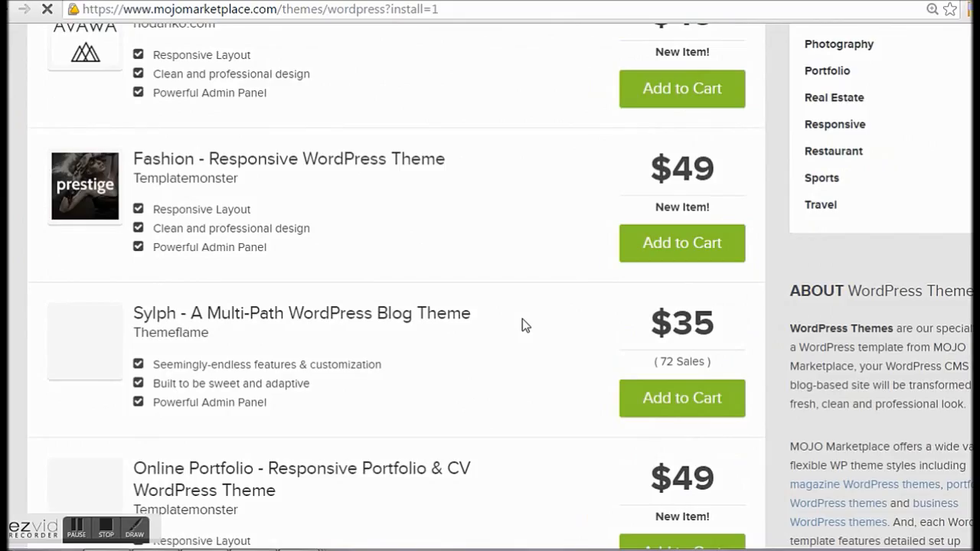
scroll(522, 325, down, 2)
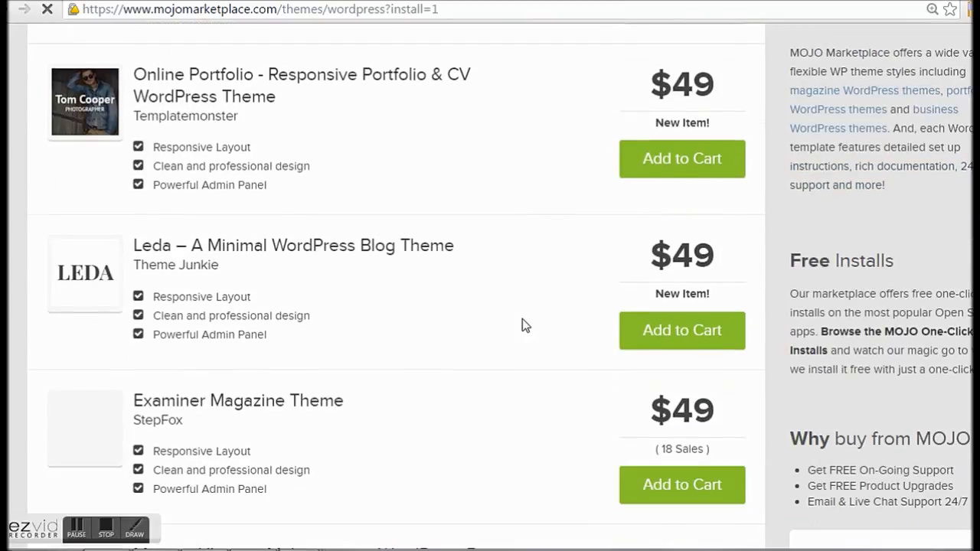
scroll(522, 326, down, 1)
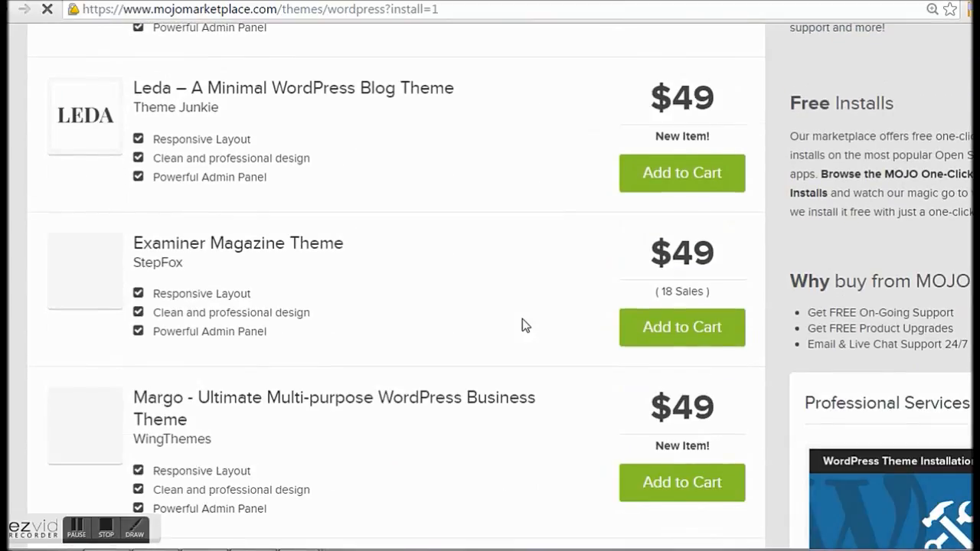
scroll(522, 320, up, 1)
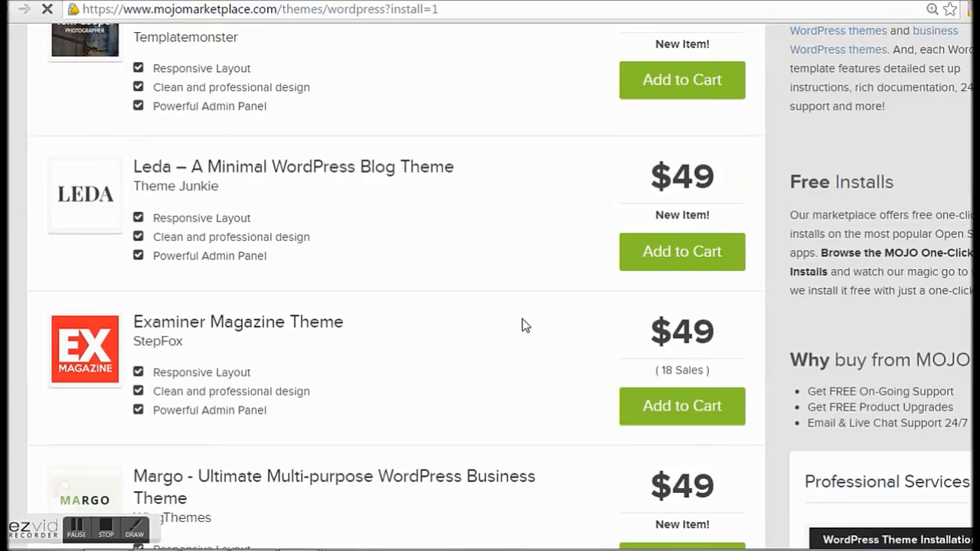
scroll(522, 326, up, 14)
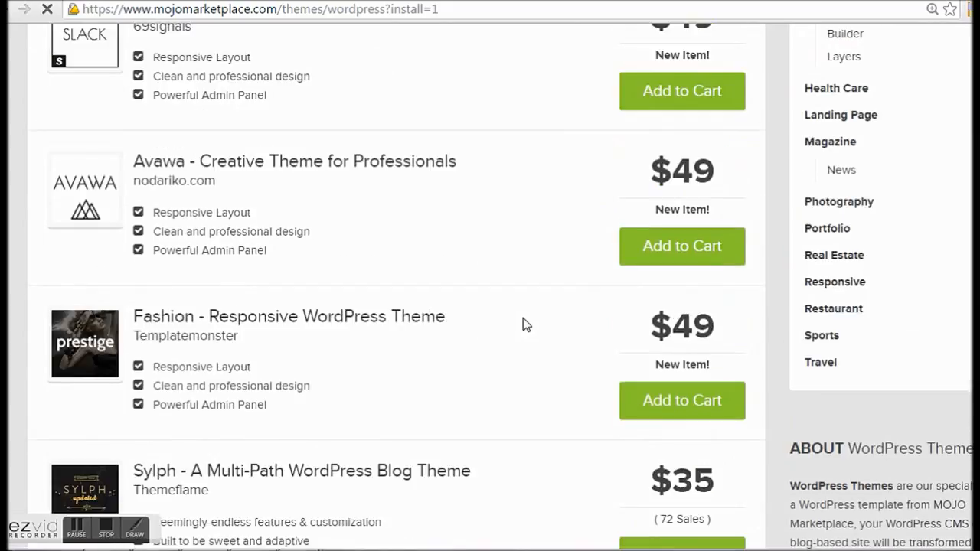
scroll(523, 318, up, 2)
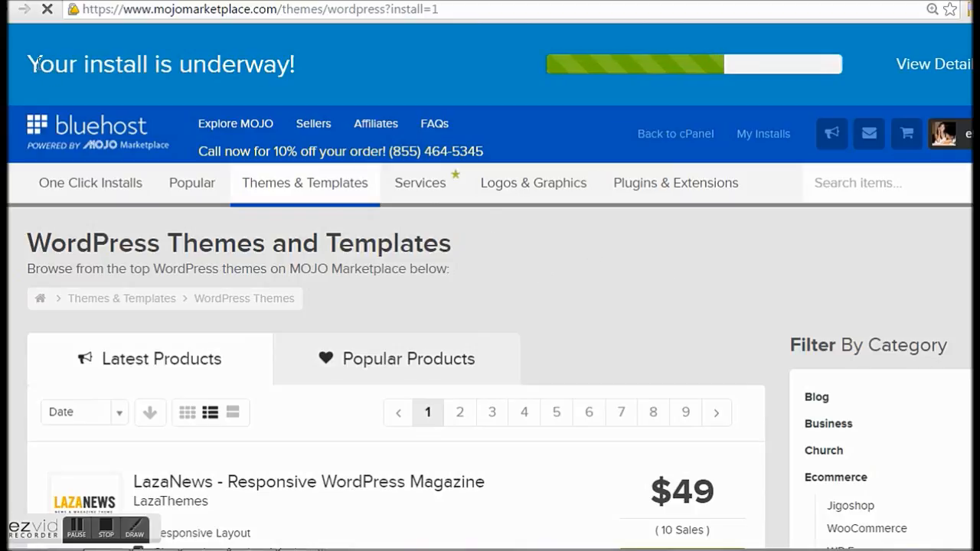
triple_click(72, 57)
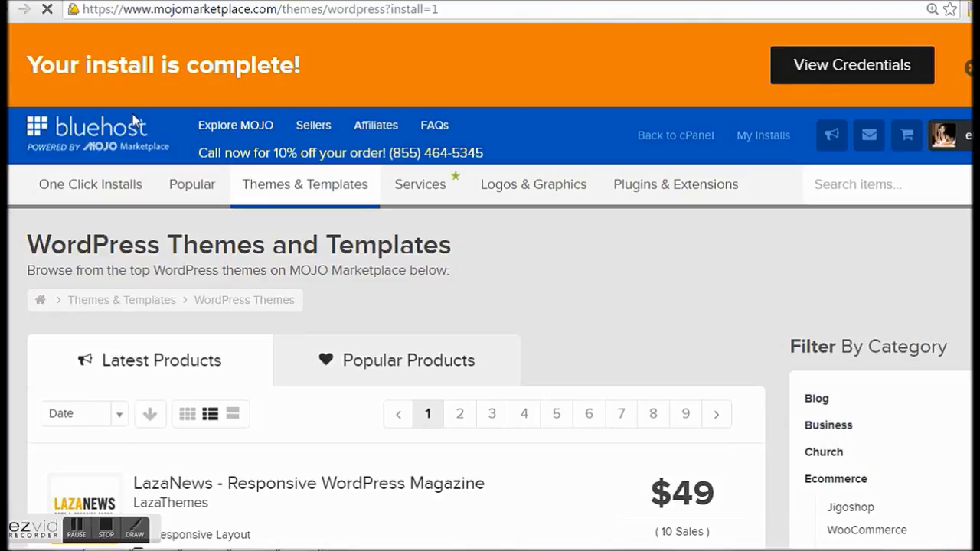
drag(17, 62, 277, 70)
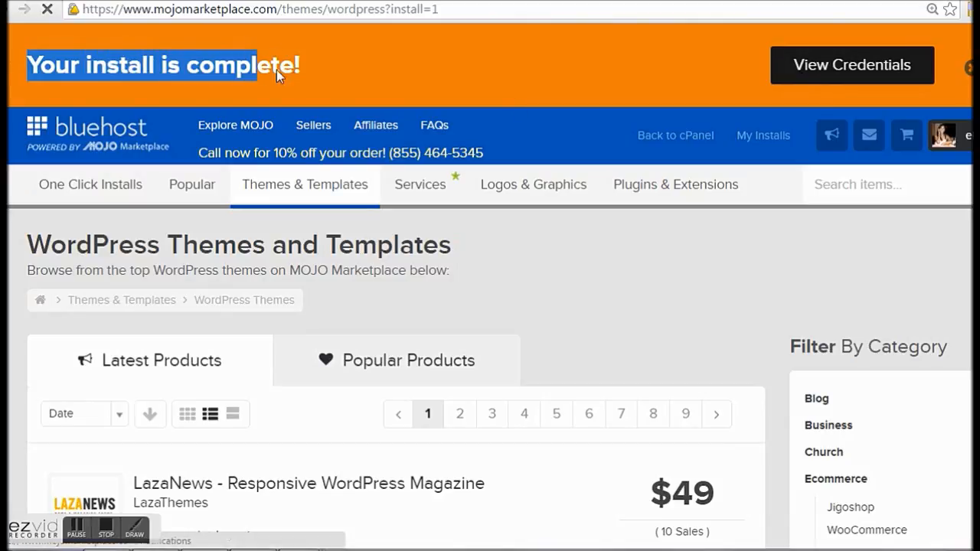
click(477, 79)
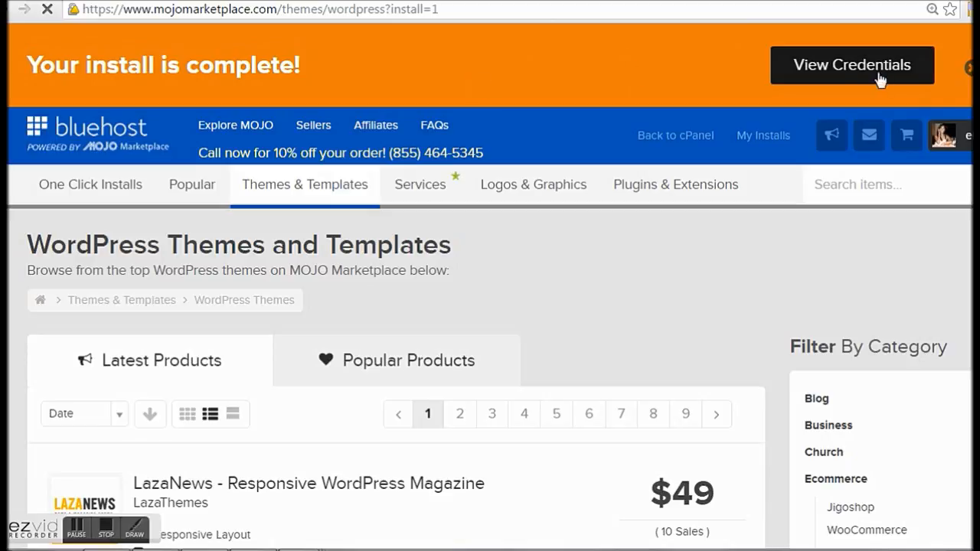
Step: Open the finished install's credentials via View Credentials and the Notification Center's View link
click(842, 73)
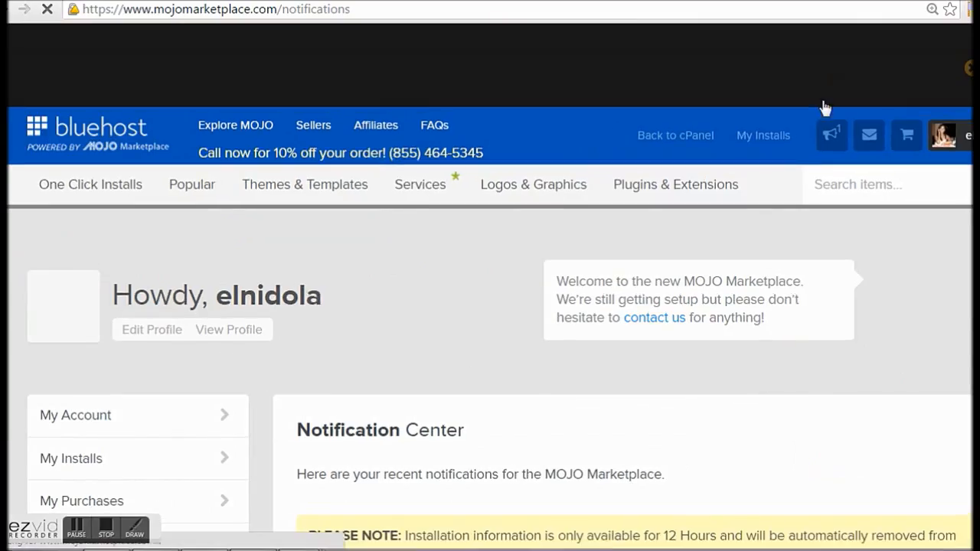
scroll(871, 319, down, 3)
scroll(872, 313, down, 1)
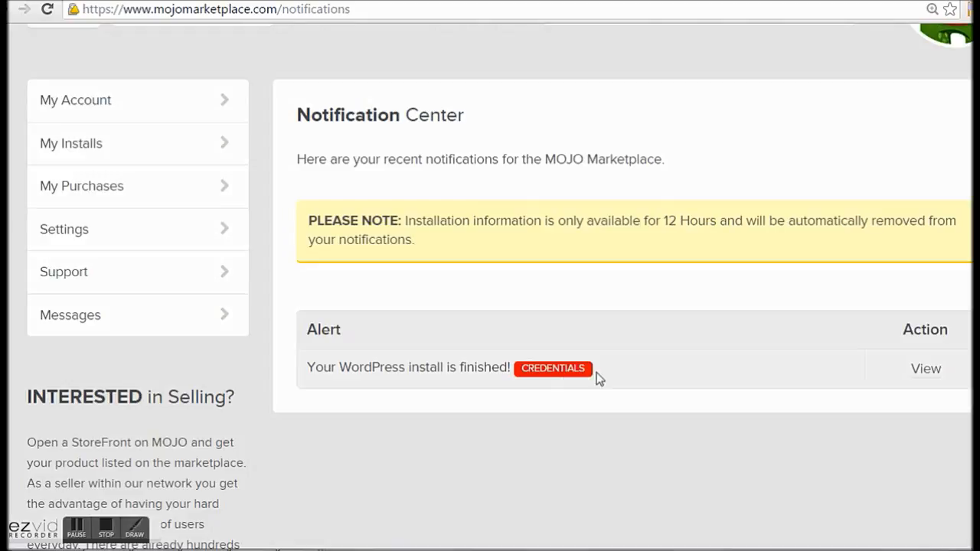
click(932, 372)
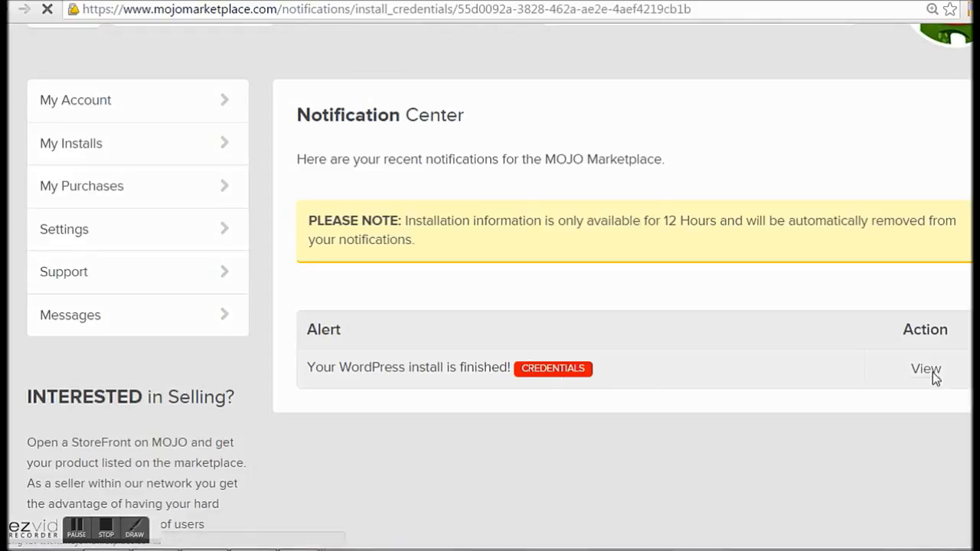
scroll(933, 373, down, 3)
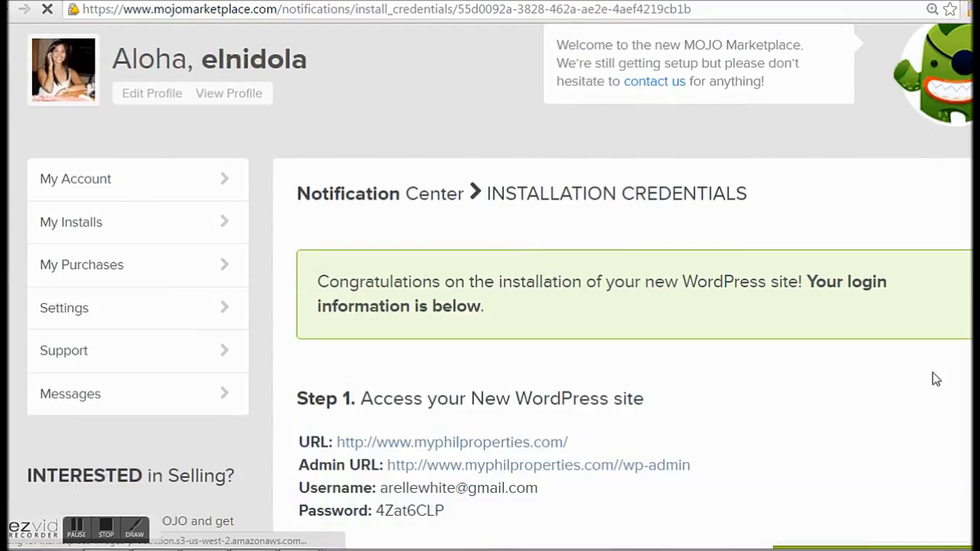
scroll(881, 379, down, 2)
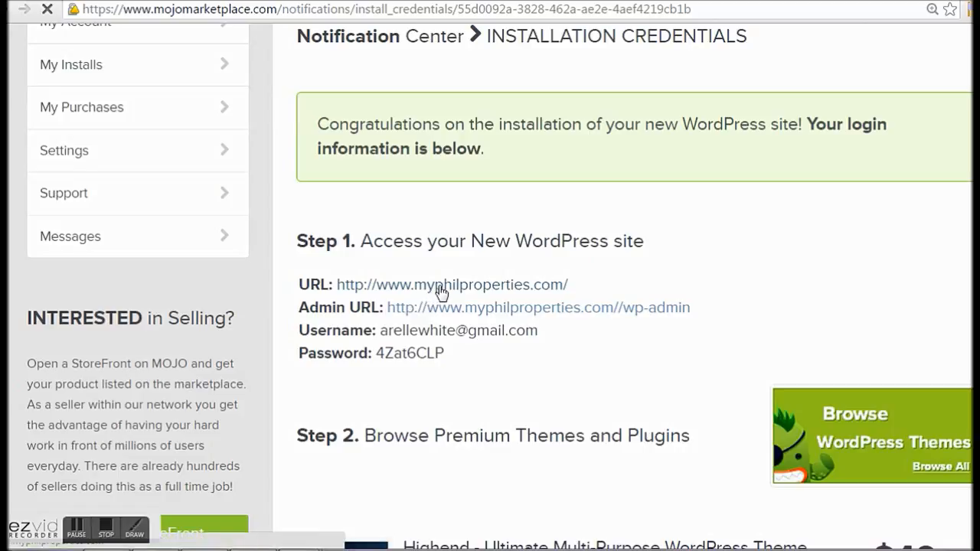
Step: Open myphilproperties.com in a new tab showing 'Website Coming Soon', then return to the credentials
right_click(520, 290)
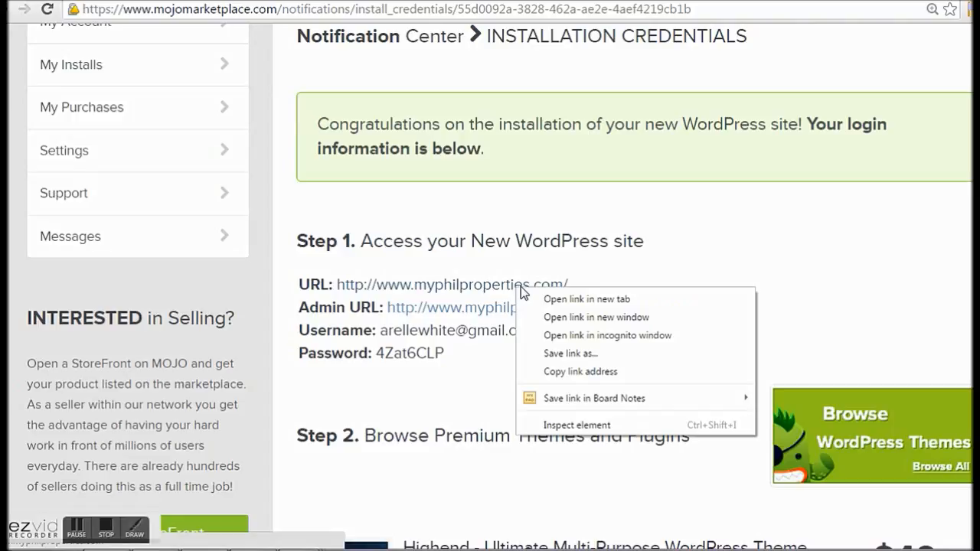
click(580, 299)
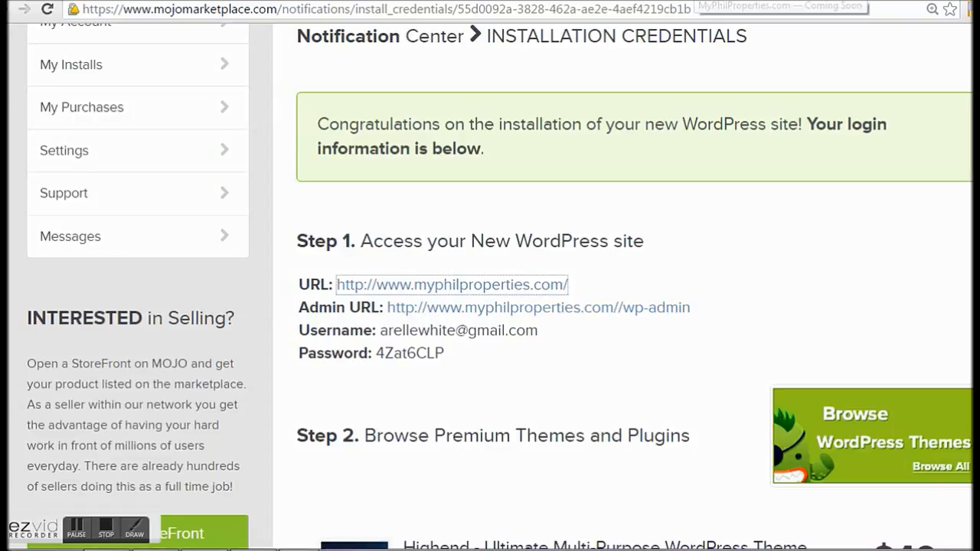
click(697, 2)
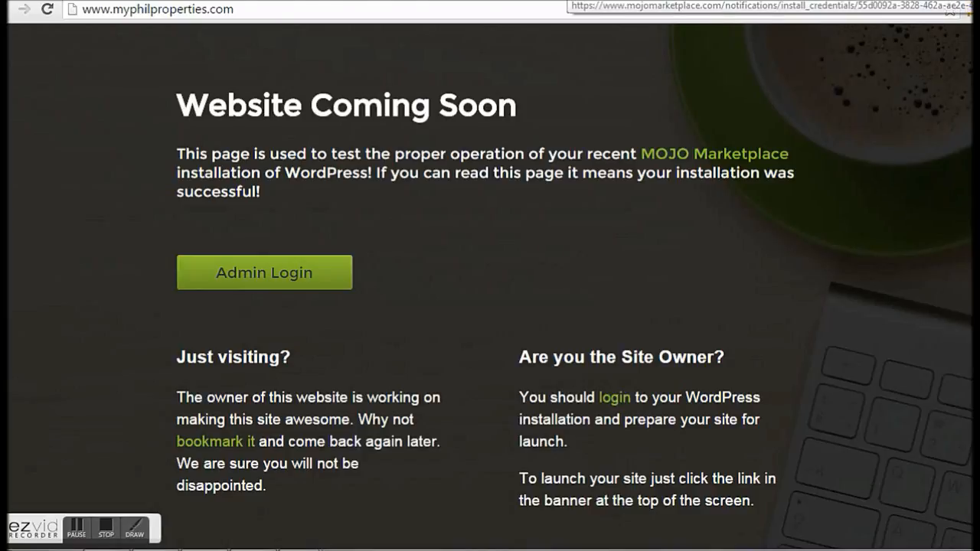
click(565, 1)
click(690, 246)
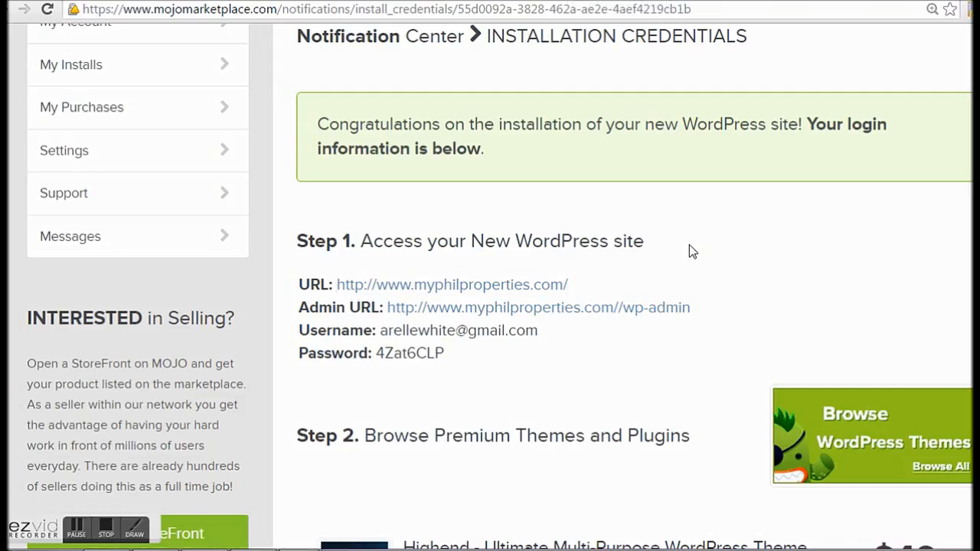
Step: Copy the admin password from the credentials page and follow the Admin URL link
scroll(400, 379, down, 1)
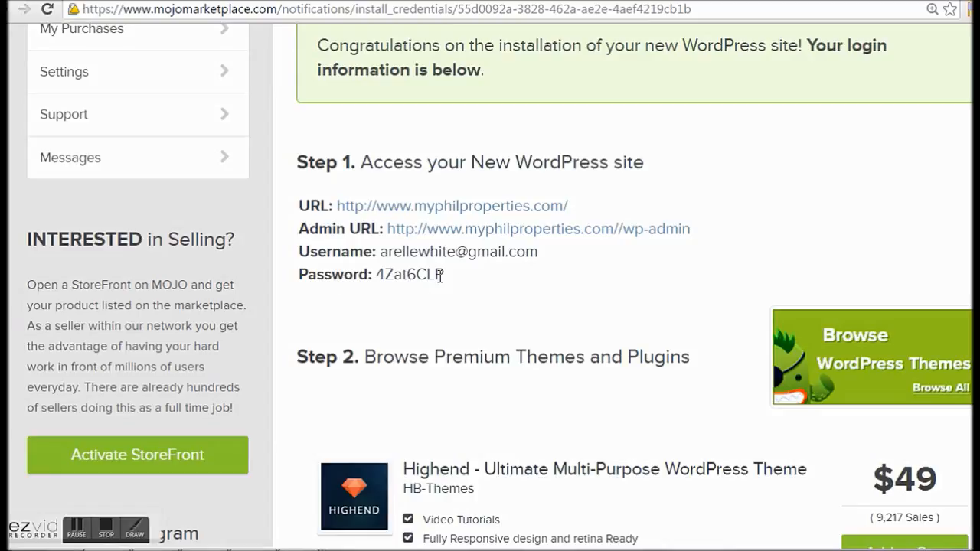
drag(444, 276, 376, 277)
right_click(402, 278)
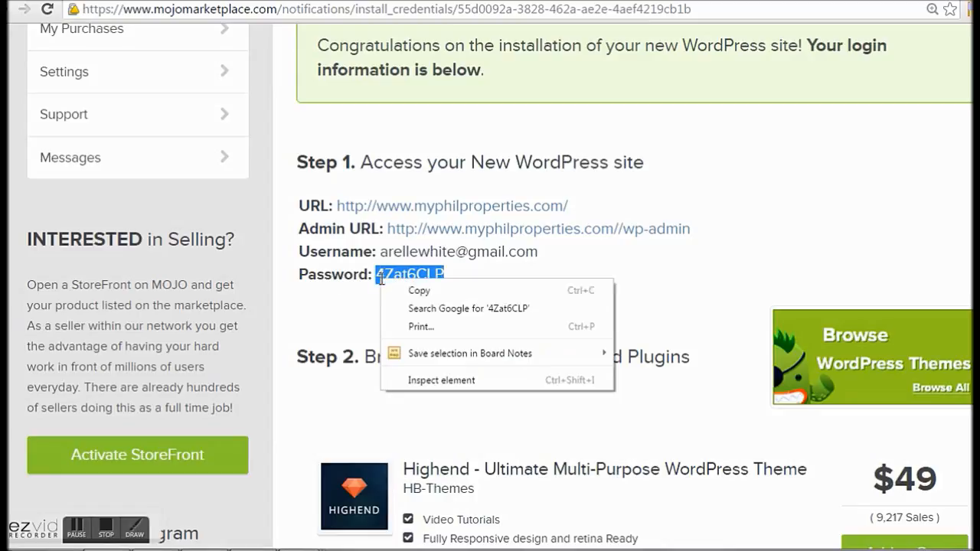
click(412, 290)
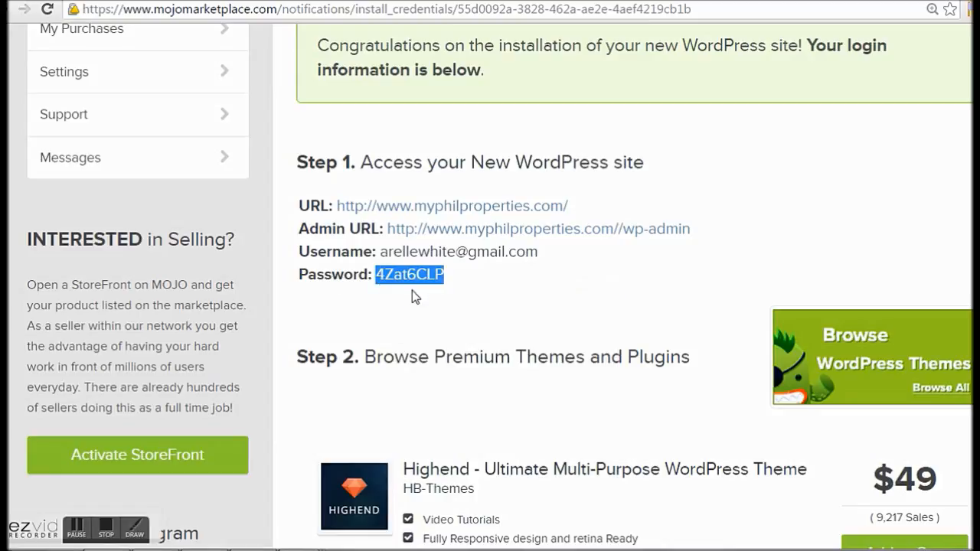
click(507, 229)
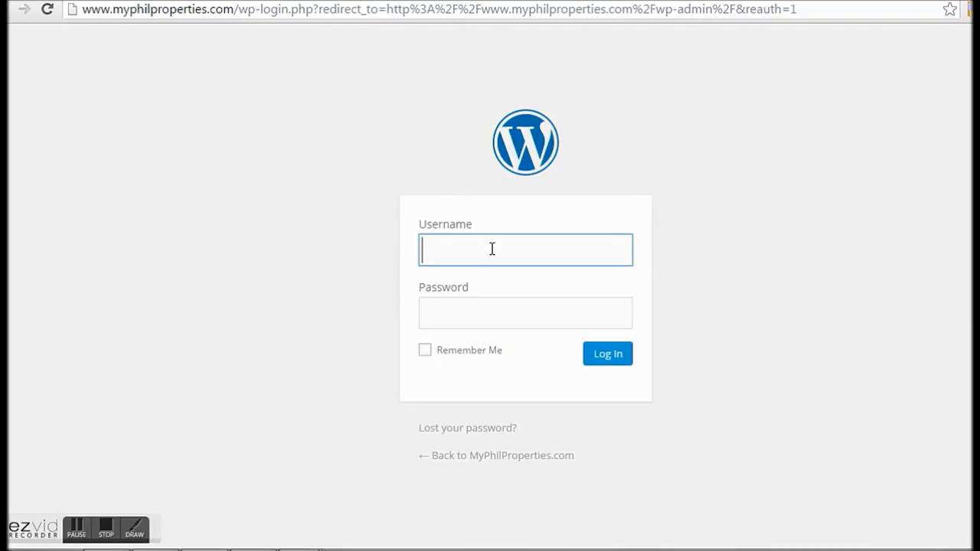
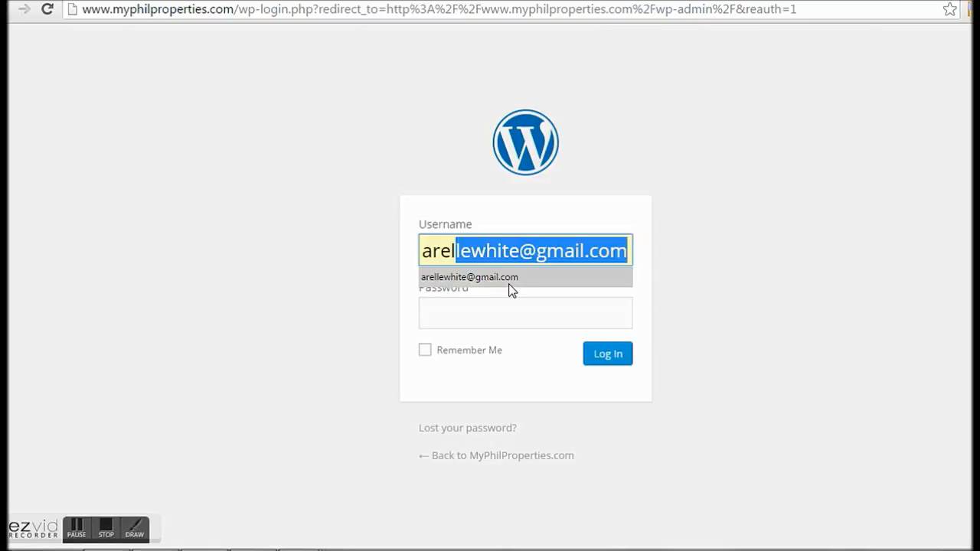
Step: Sign in with the suggested account e-mail and the pasted admin password
click(509, 284)
click(519, 306)
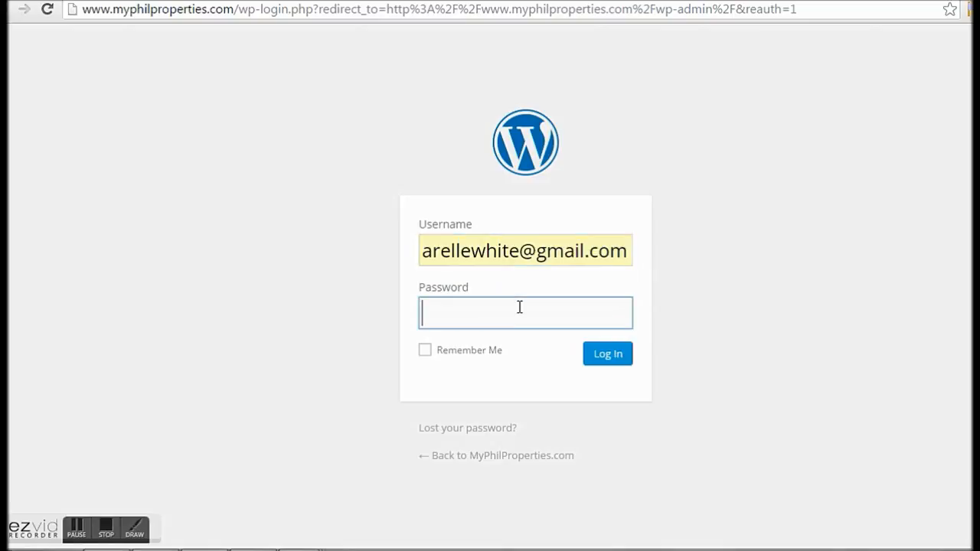
right_click(518, 307)
click(564, 156)
click(622, 357)
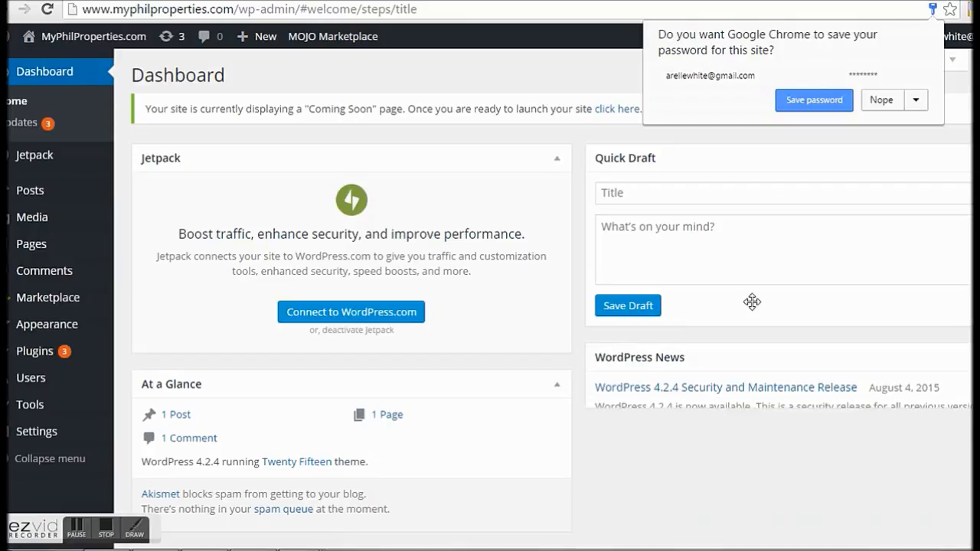
click(881, 100)
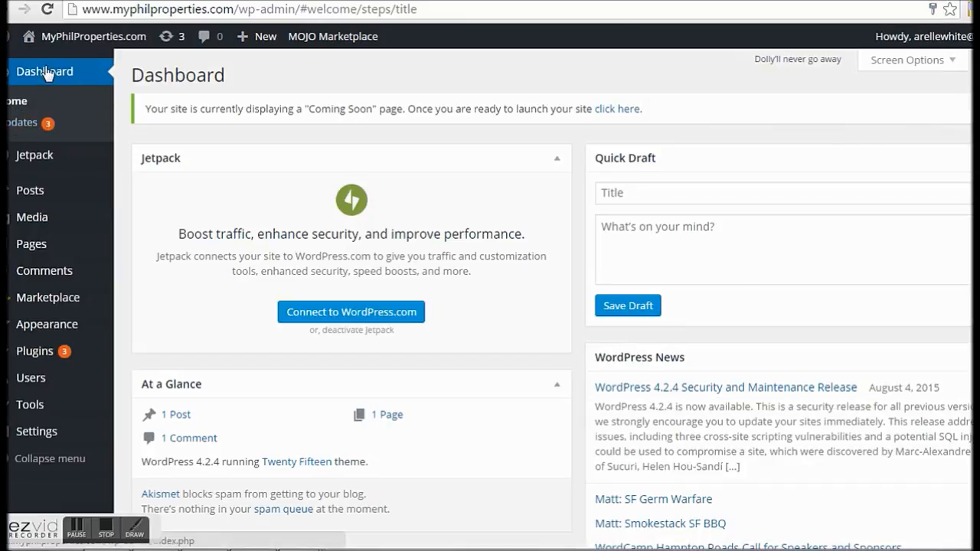
mouse_move(49, 35)
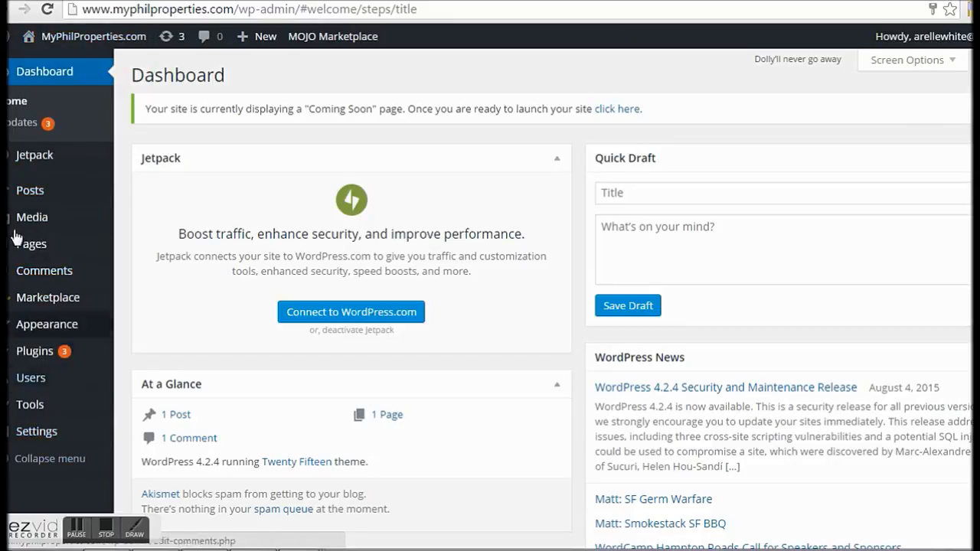
mouse_move(30, 194)
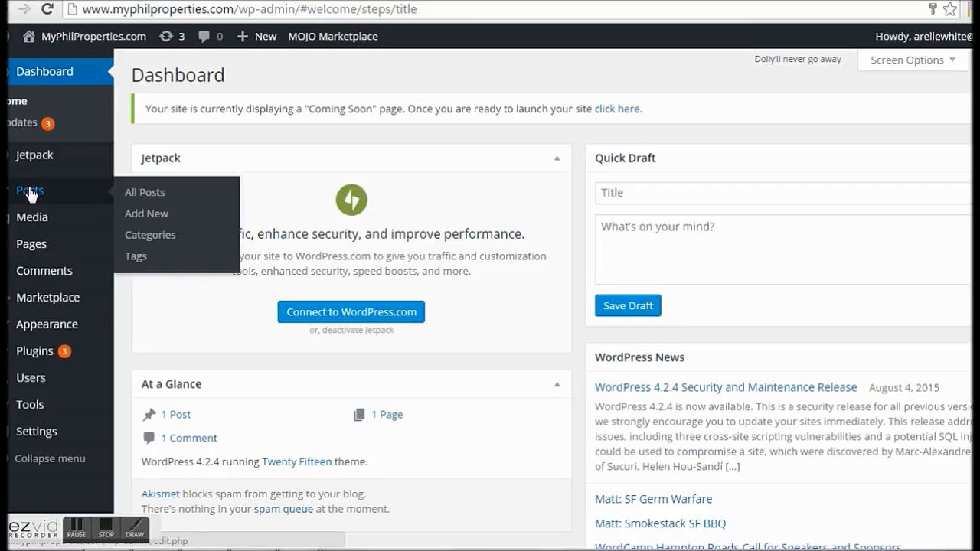
mouse_move(37, 219)
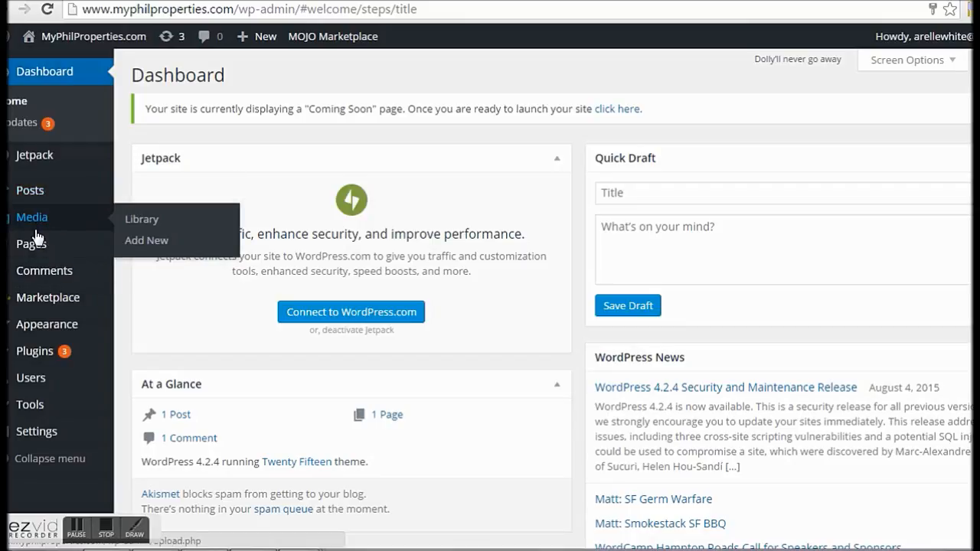
mouse_move(34, 260)
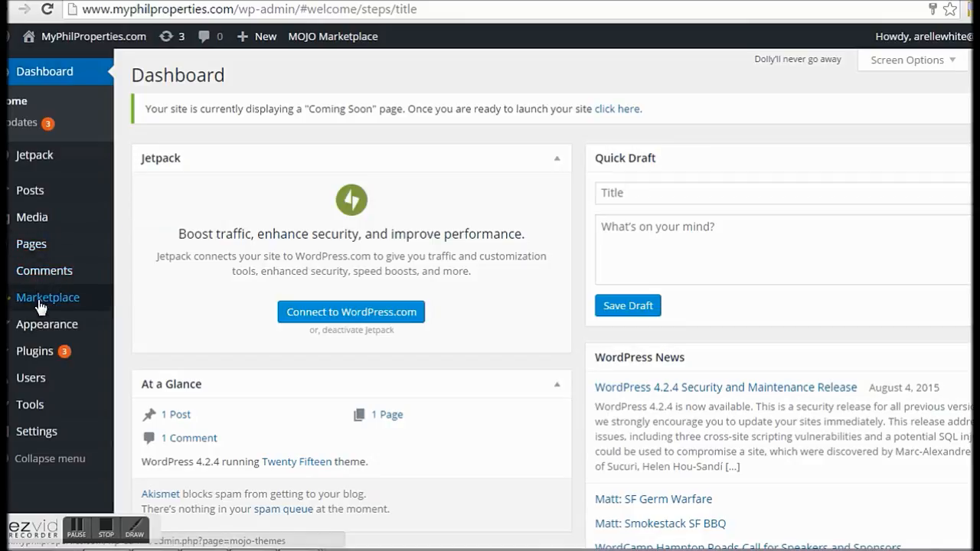
mouse_move(35, 360)
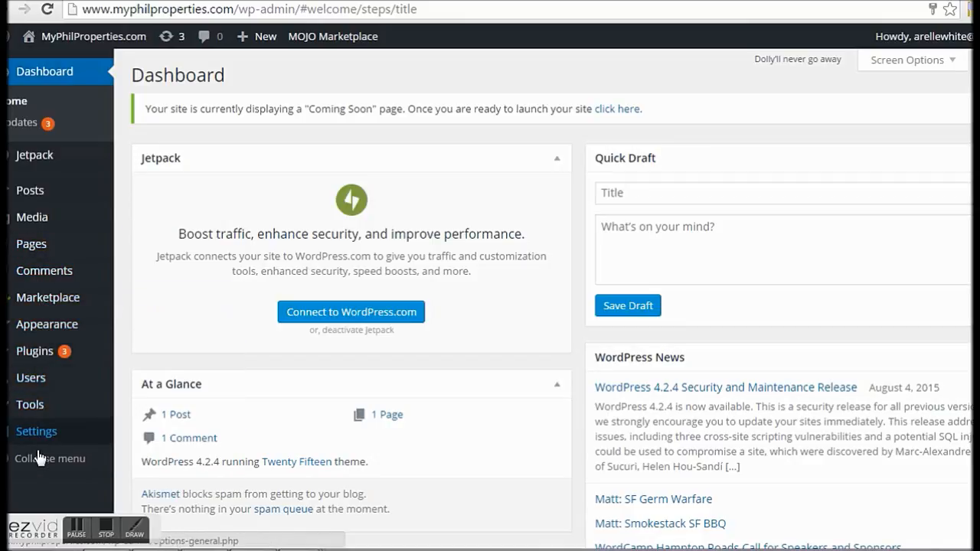
mouse_move(36, 436)
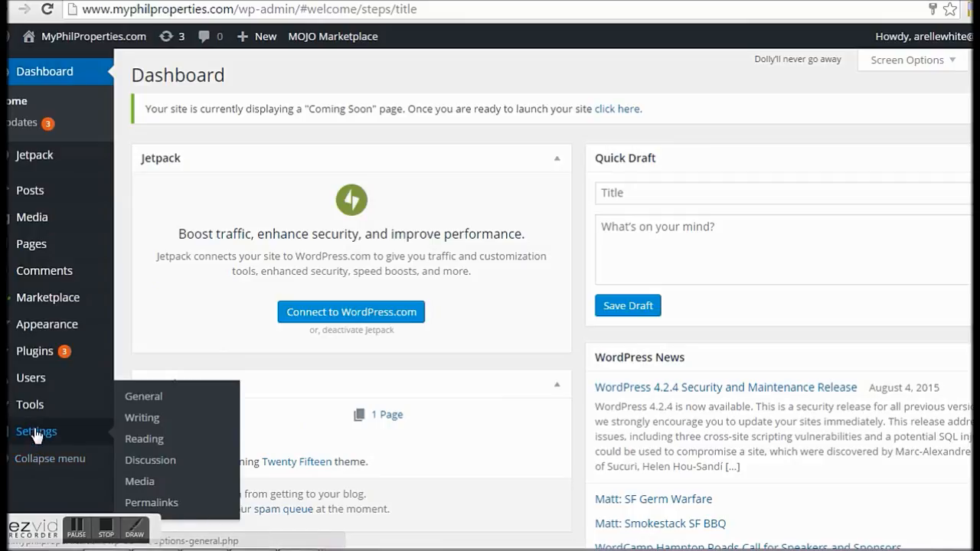
mouse_move(42, 390)
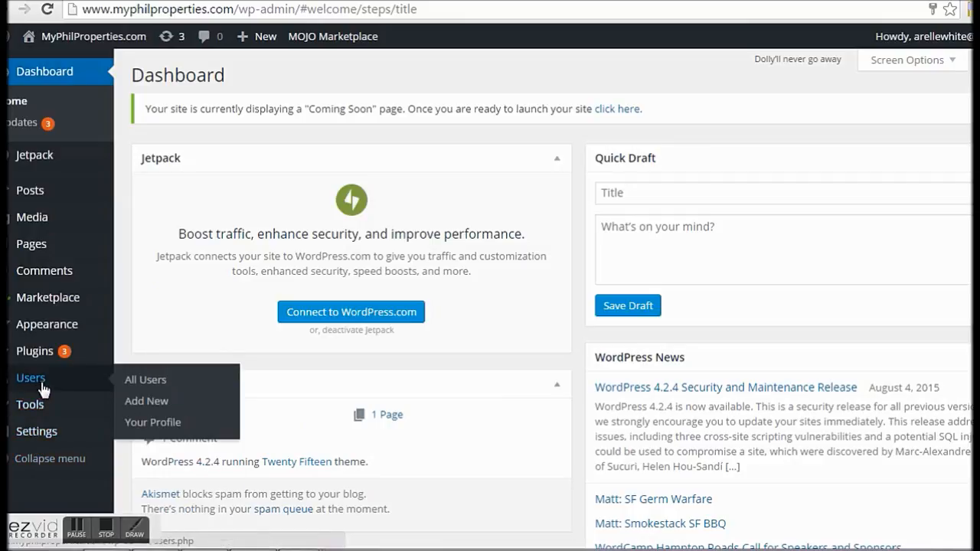
Step: Open Your Profile and enter a new account password in both password fields
click(163, 431)
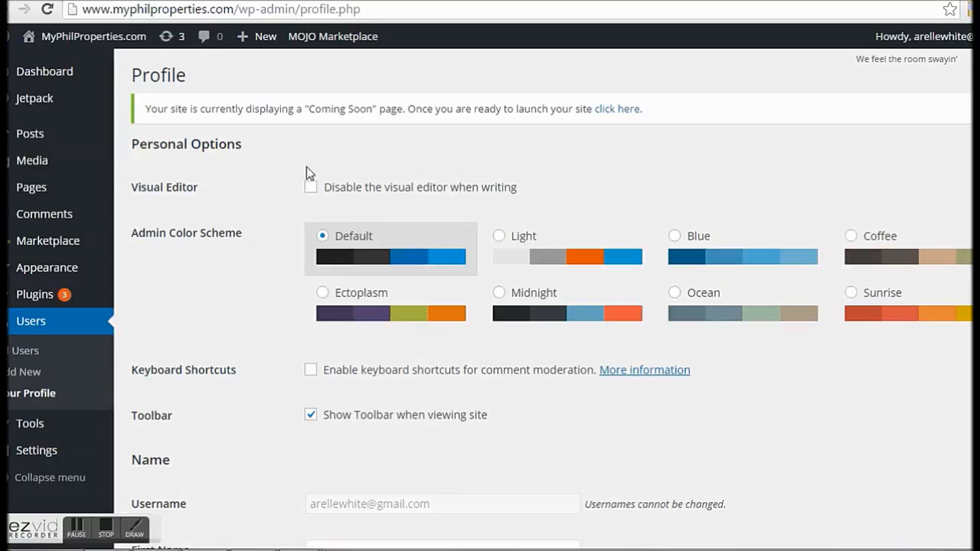
scroll(327, 192, down, 2)
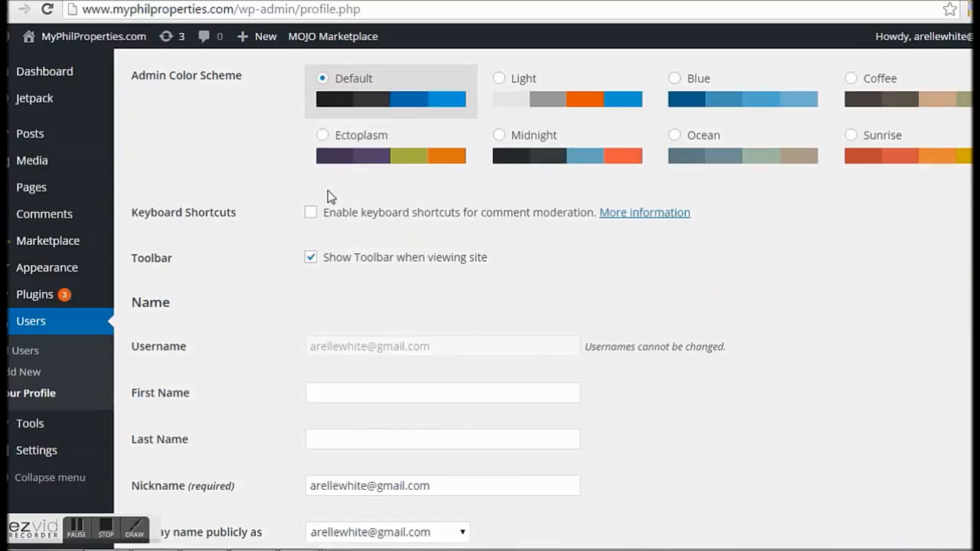
scroll(328, 197, down, 8)
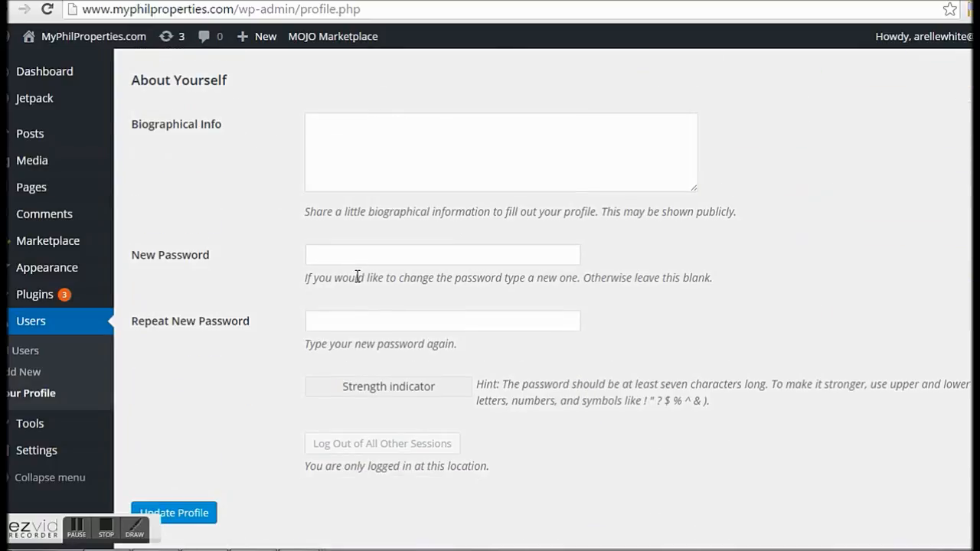
click(366, 252)
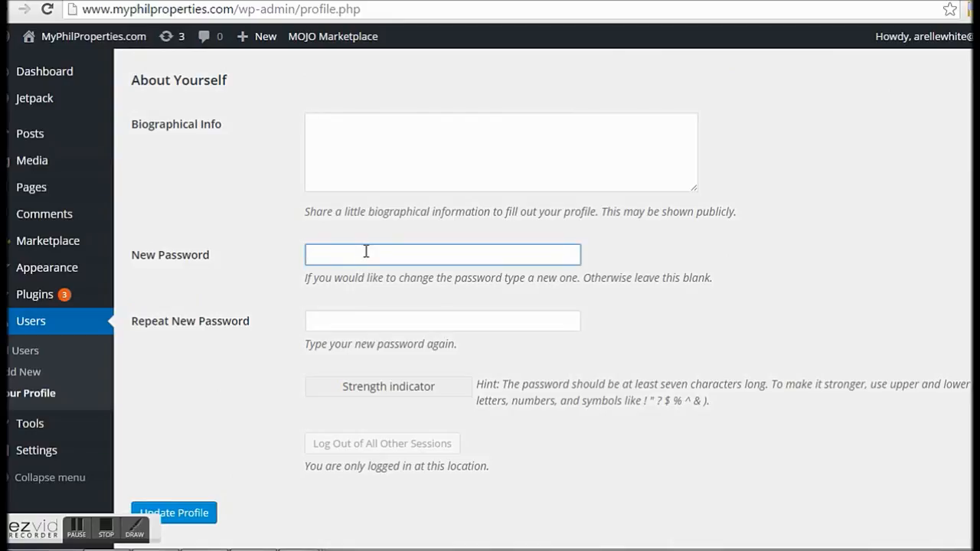
text(*************)
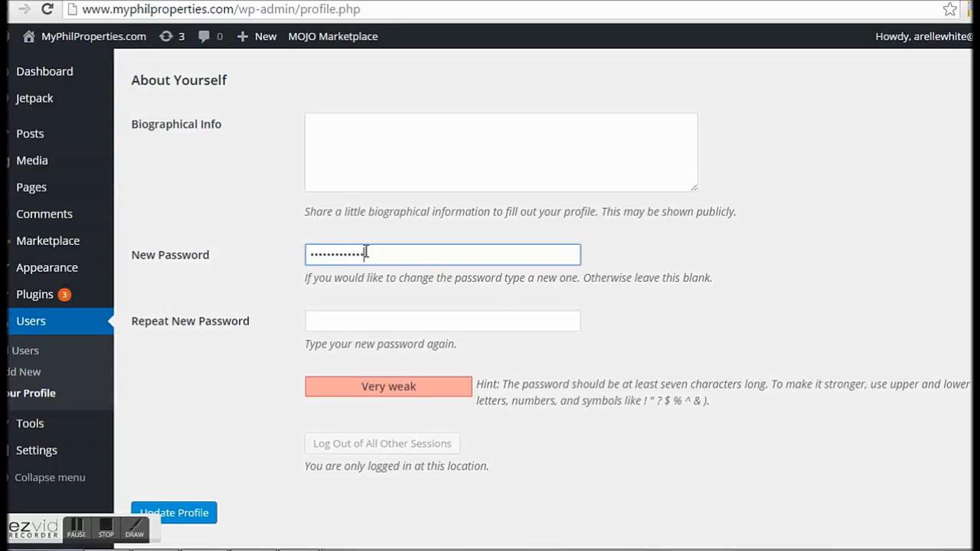
click(367, 325)
text(**)
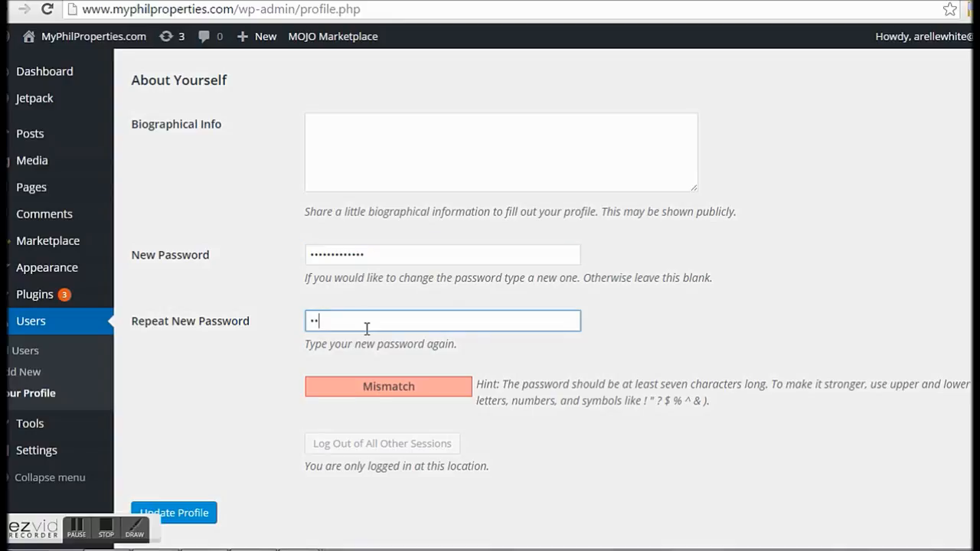
text(****)
text(•••••)
key(ctrl+a)
text(••••••••••••••)
Step: Correct the mistyped password entries so both fields match, then update the profile
drag(438, 257, 81, 245)
text(•)
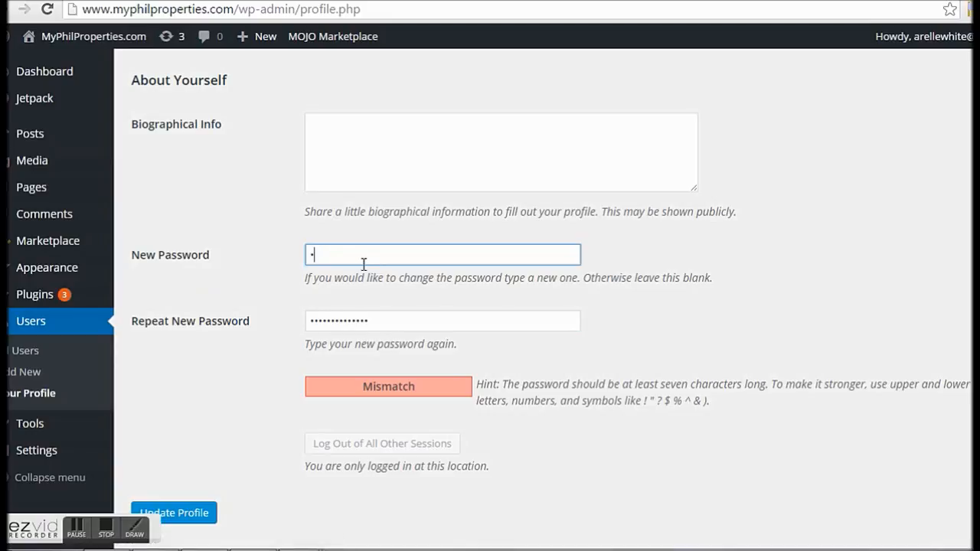
text(••••••••••••)
click(396, 322)
click(391, 258)
drag(392, 258, 284, 259)
text(•)
key(BackSpace)
text(•••••••••••)
double_click(402, 328)
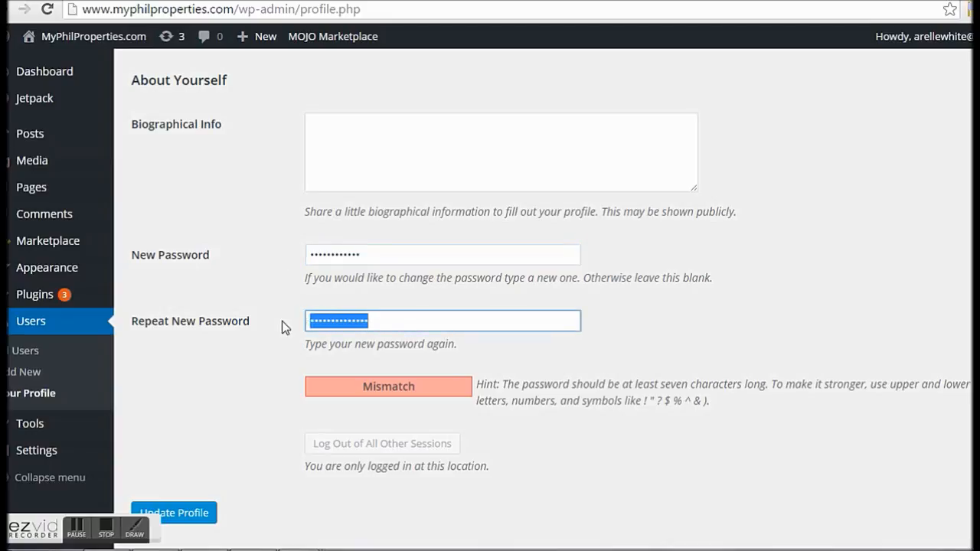
text(••••••••)
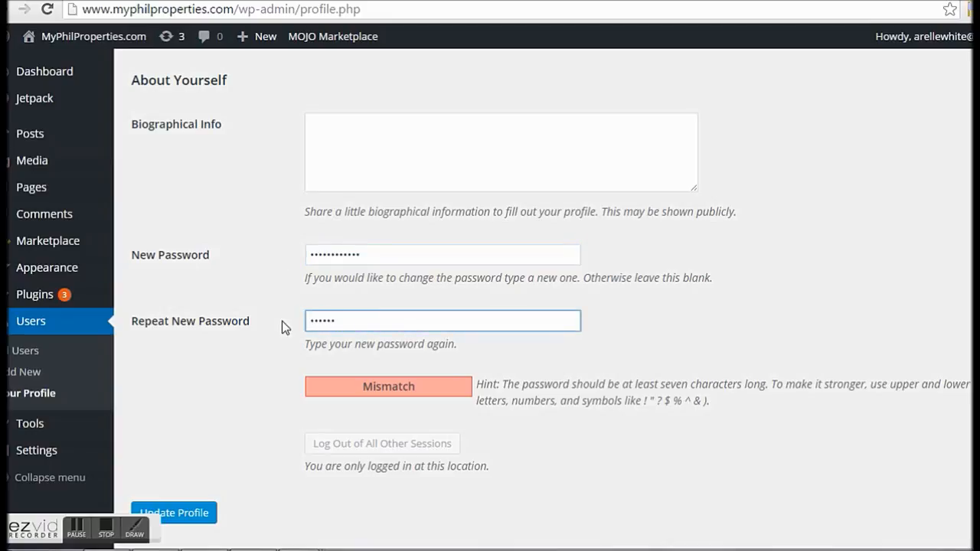
text(••••)
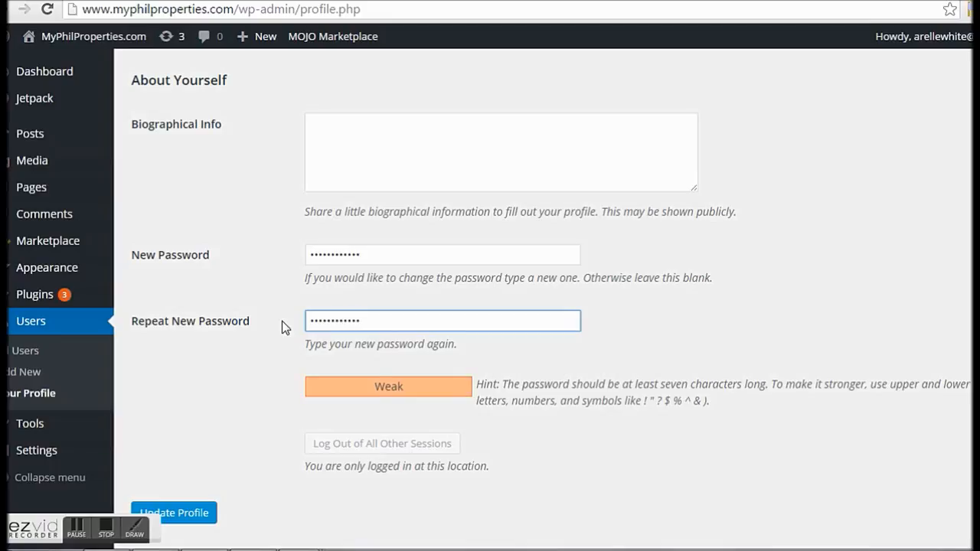
text(•)
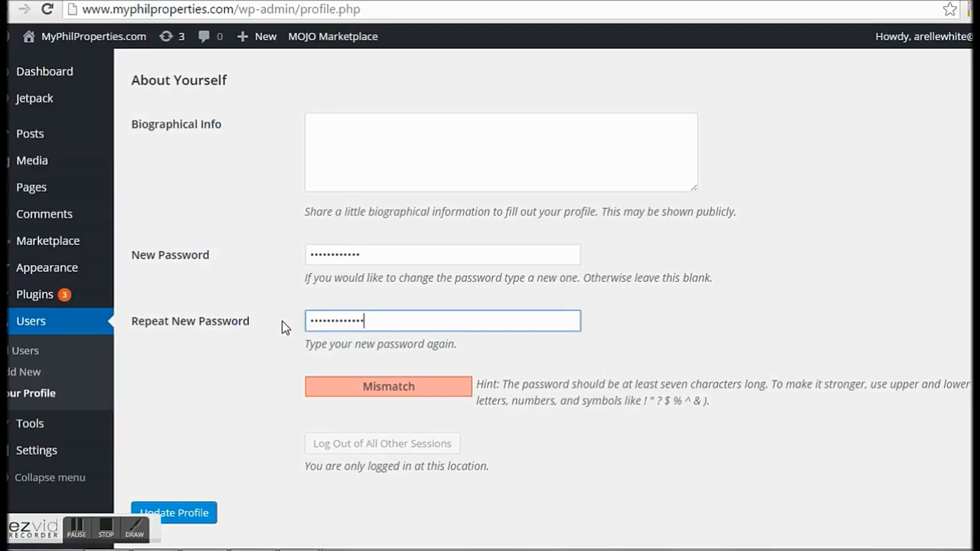
click(398, 256)
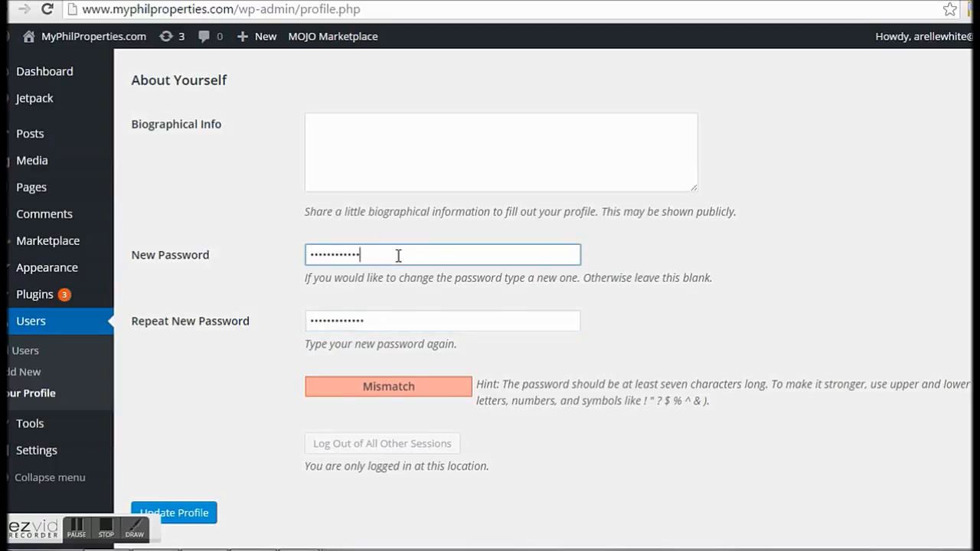
text(•)
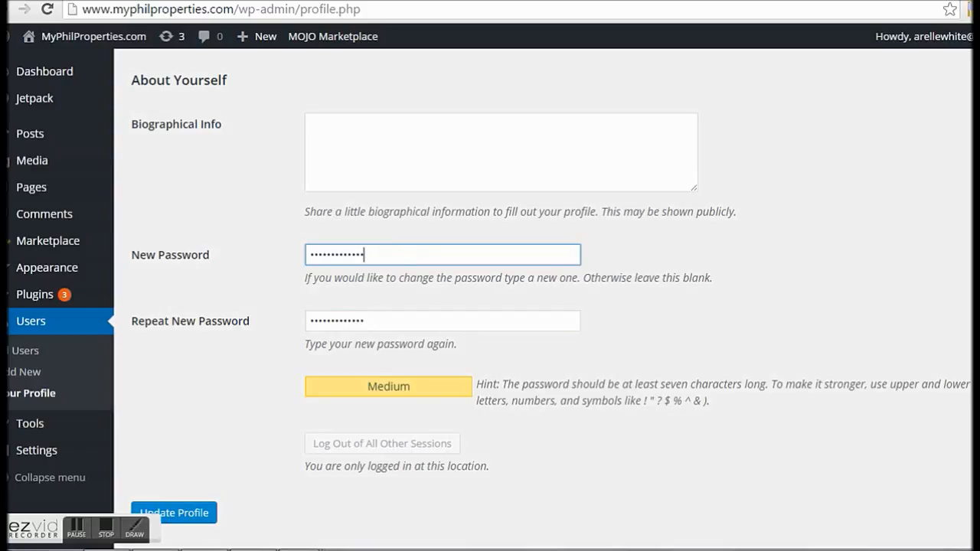
click(199, 530)
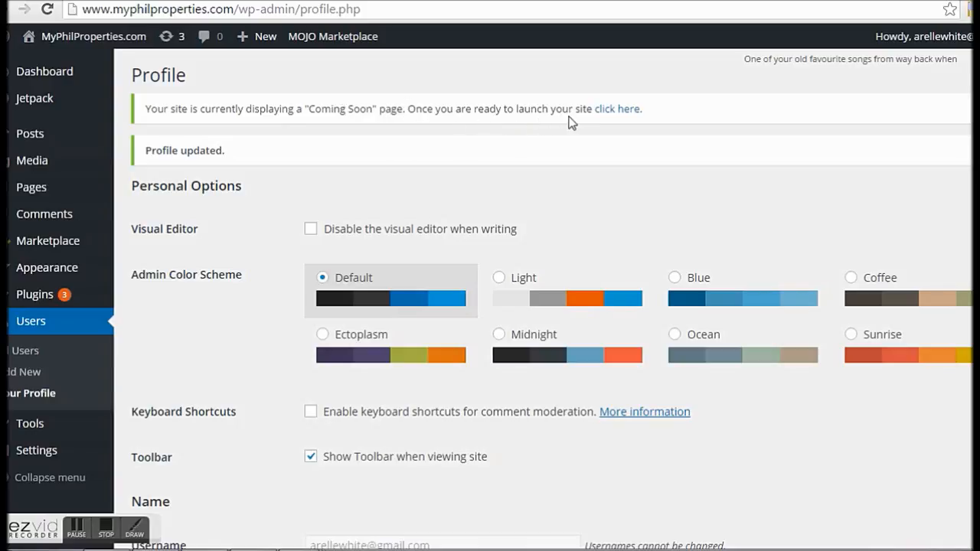
Step: Launch the site out of Coming Soon mode and view it live
click(624, 109)
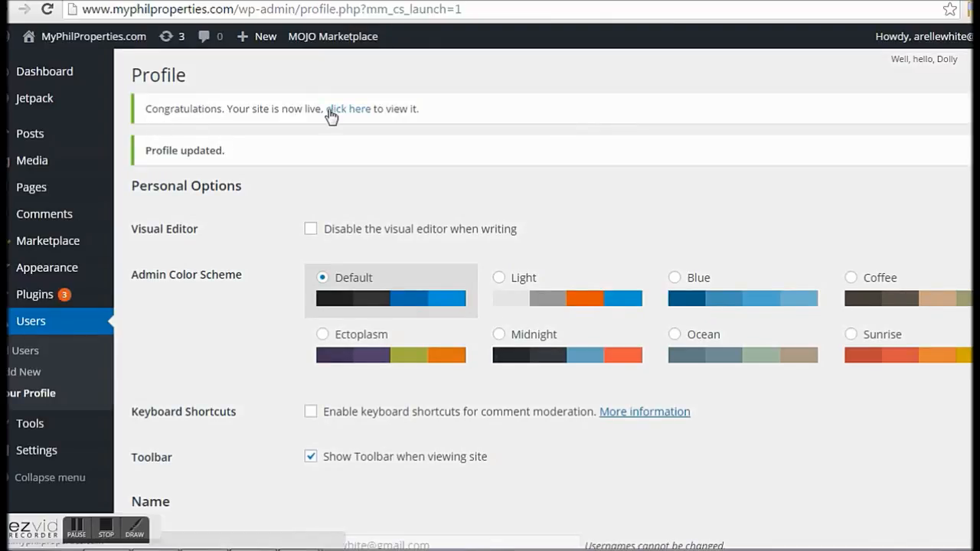
click(356, 112)
click(357, 113)
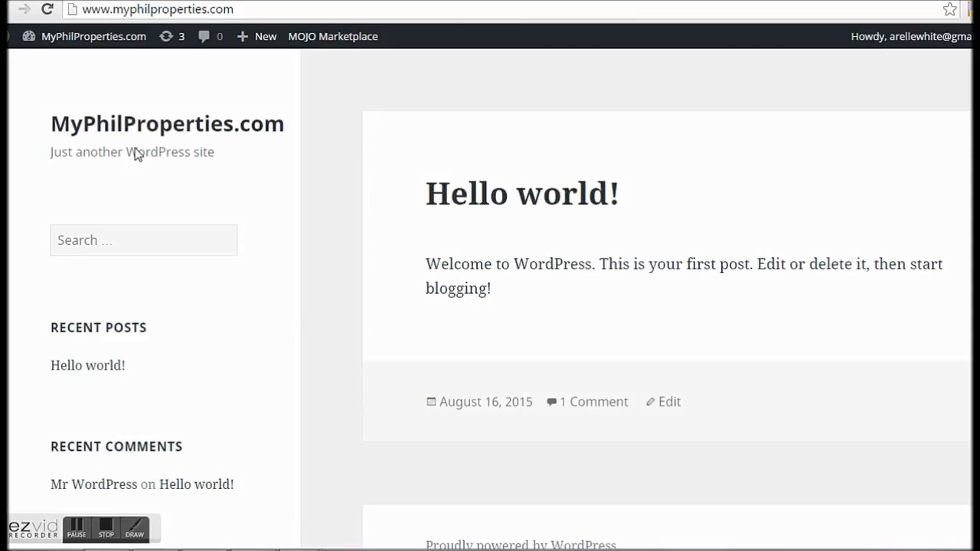
Step: Scroll through the live homepage to review the Hello world! post and sidebar widgets
scroll(127, 165, down, 3)
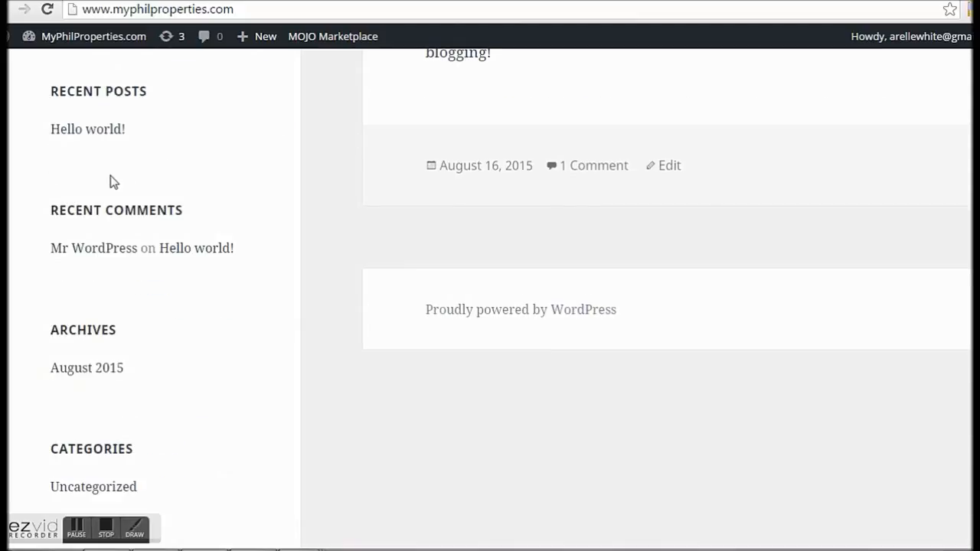
scroll(107, 207, down, 1)
scroll(103, 311, down, 2)
scroll(584, 335, up, 6)
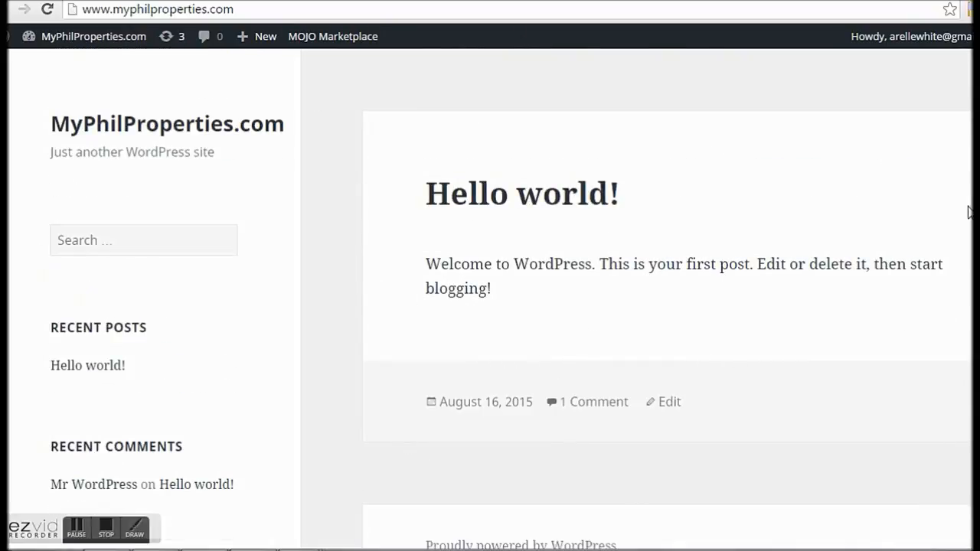
scroll(966, 210, down, 1)
scroll(961, 208, down, 2)
scroll(953, 207, up, 3)
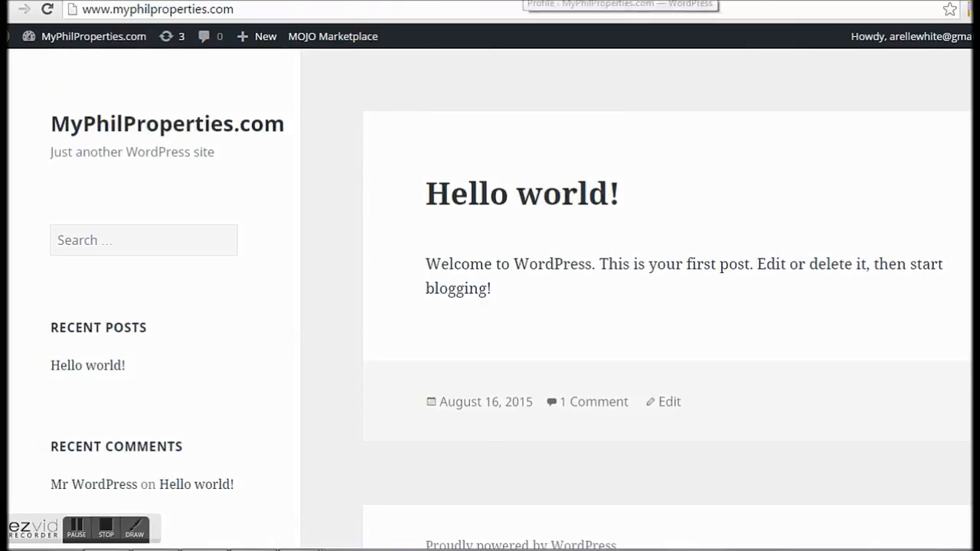
Step: Return to the admin tab and open Appearance > Themes, browsing the theme list
click(524, 1)
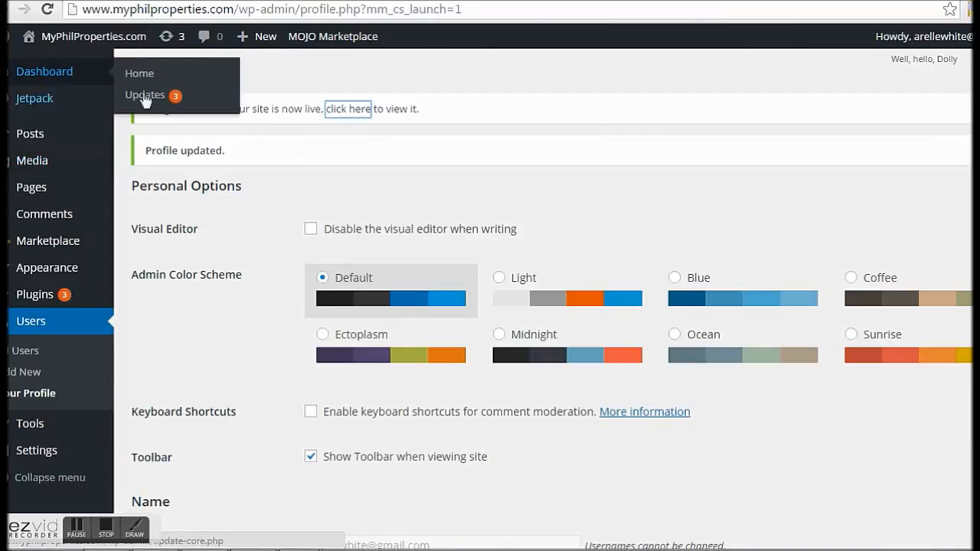
mouse_move(41, 55)
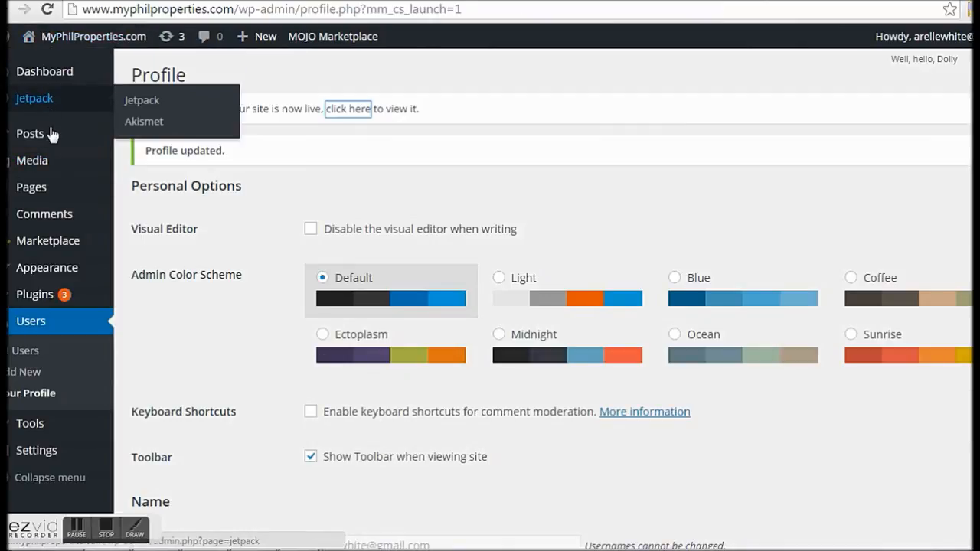
mouse_move(46, 272)
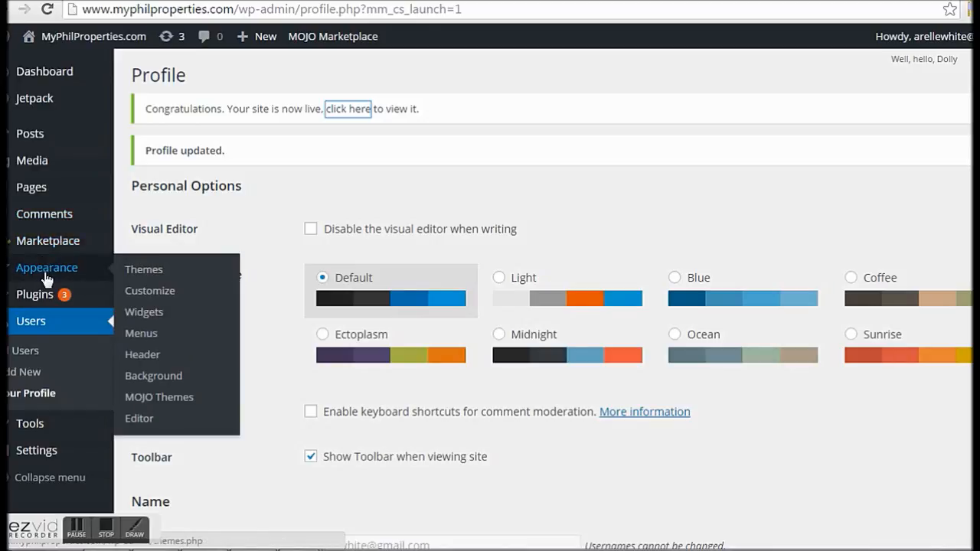
click(145, 272)
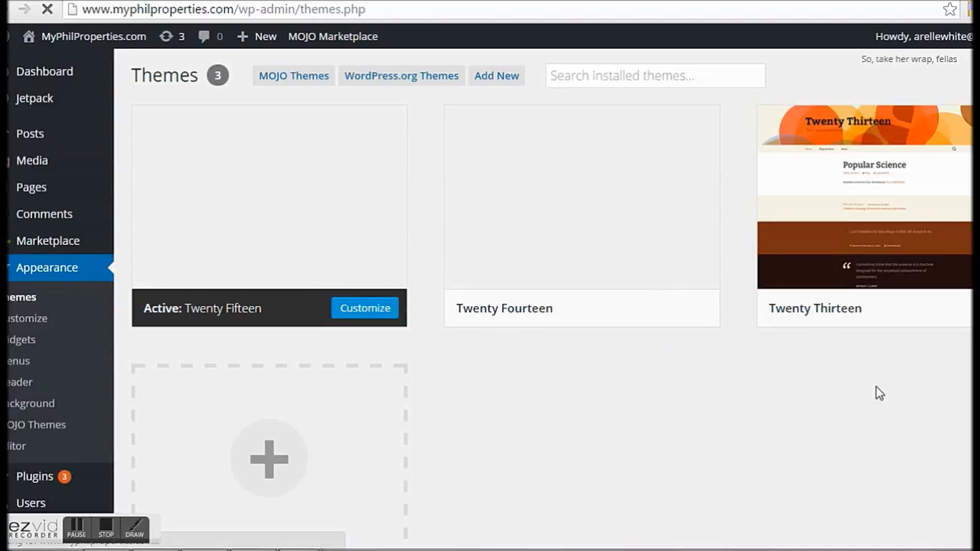
scroll(597, 353, down, 2)
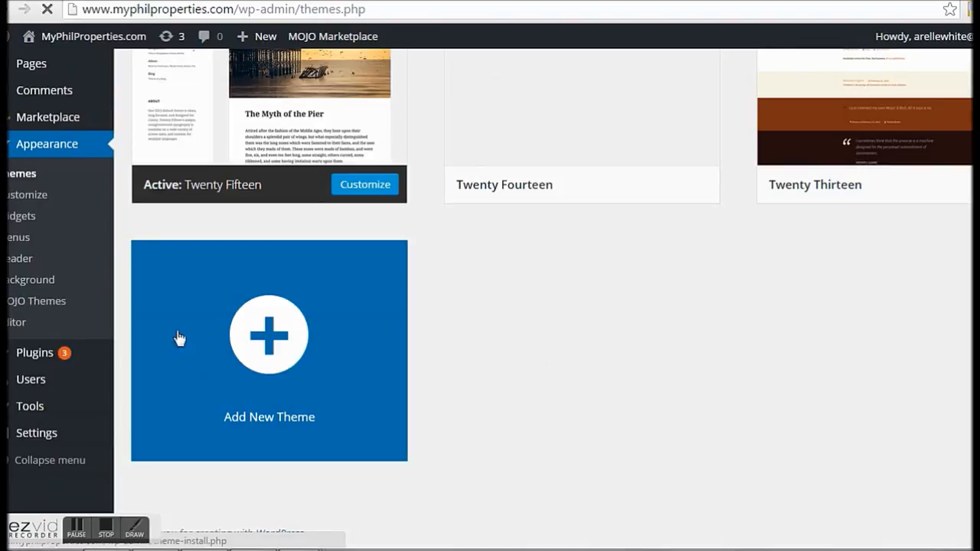
scroll(274, 335, up, 2)
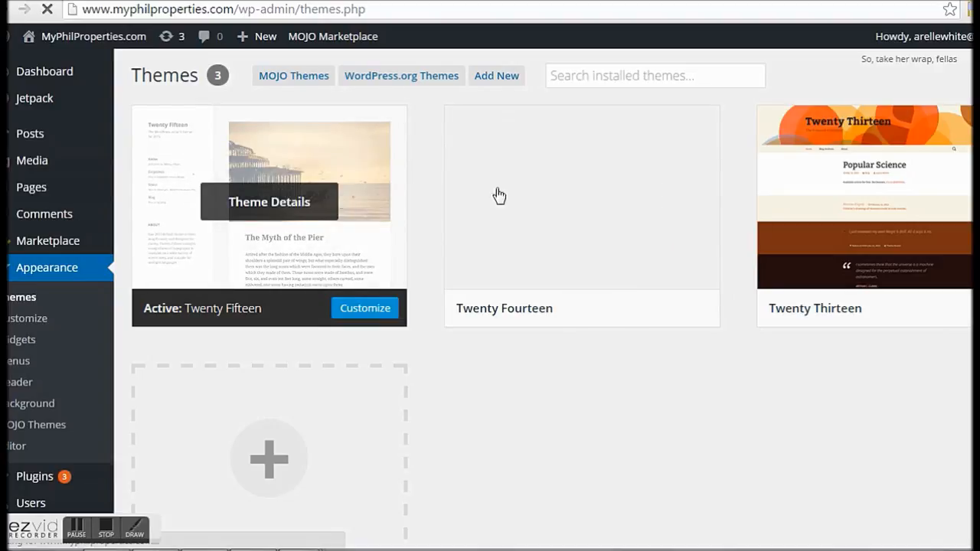
scroll(237, 195, down, 1)
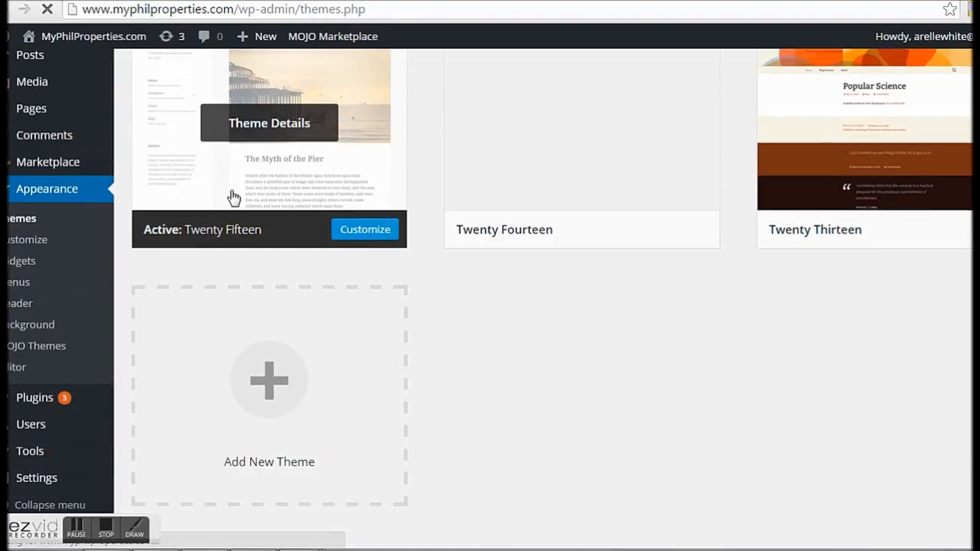
scroll(233, 198, down, 1)
click(270, 350)
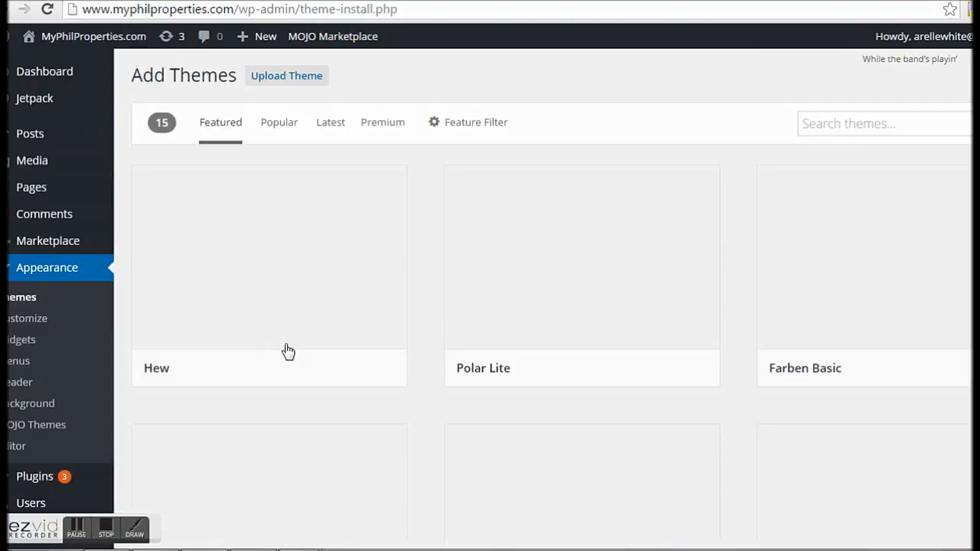
scroll(914, 344, down, 4)
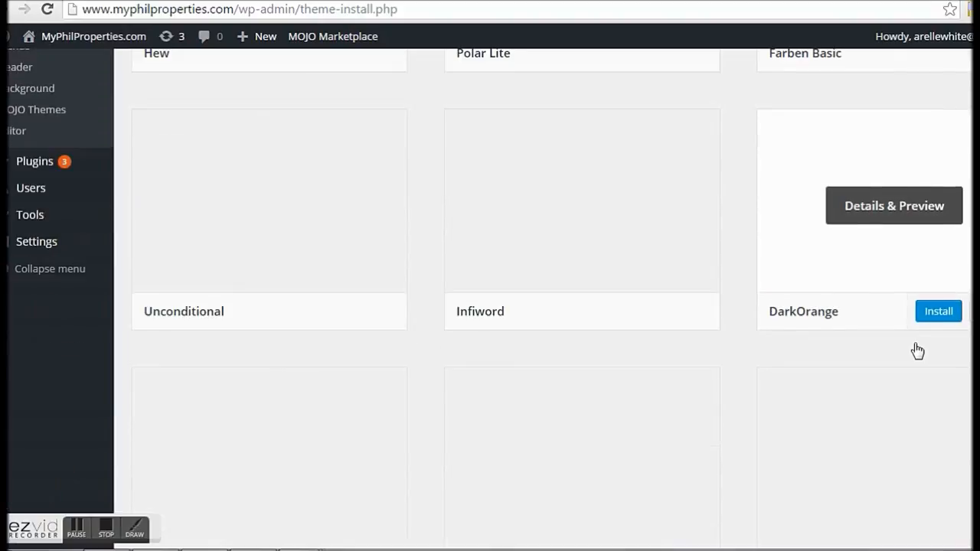
scroll(919, 351, down, 8)
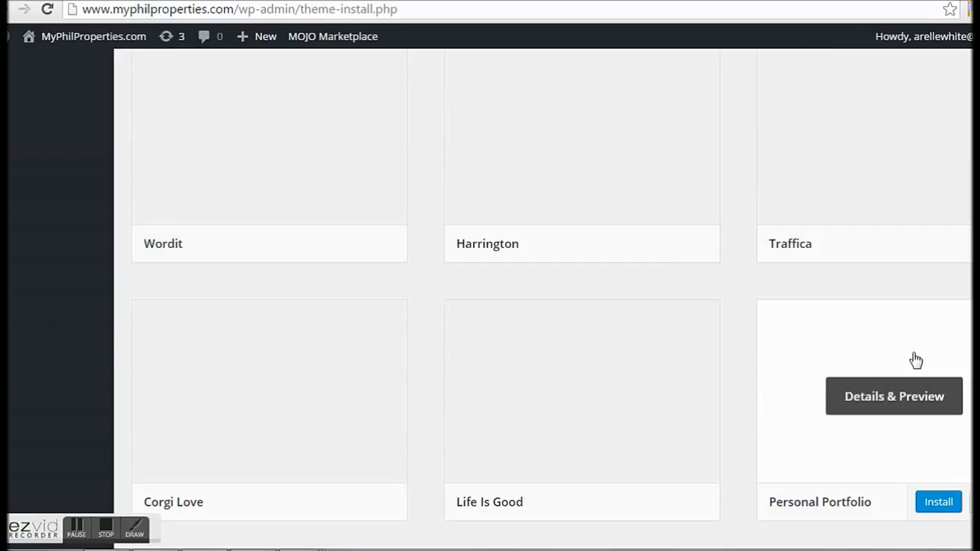
scroll(916, 360, up, 12)
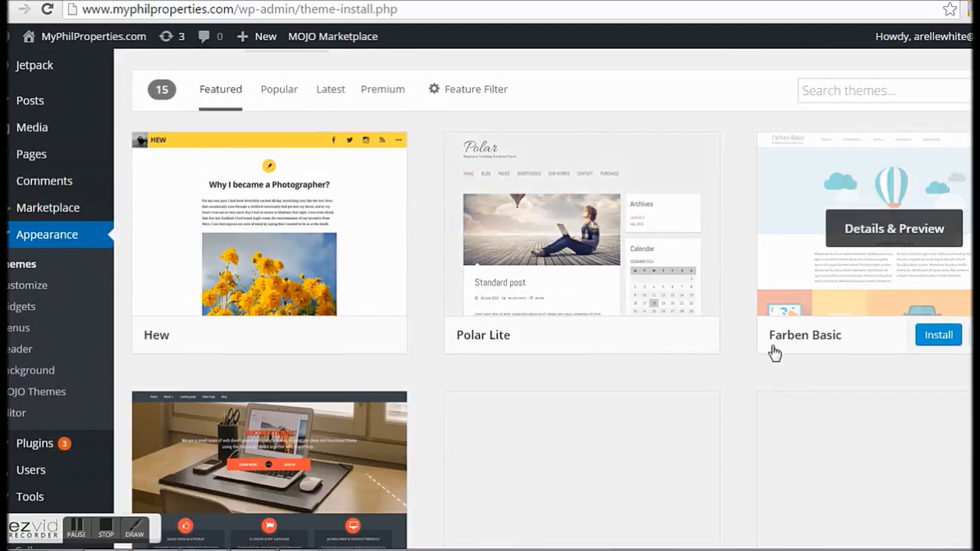
scroll(747, 356, down, 7)
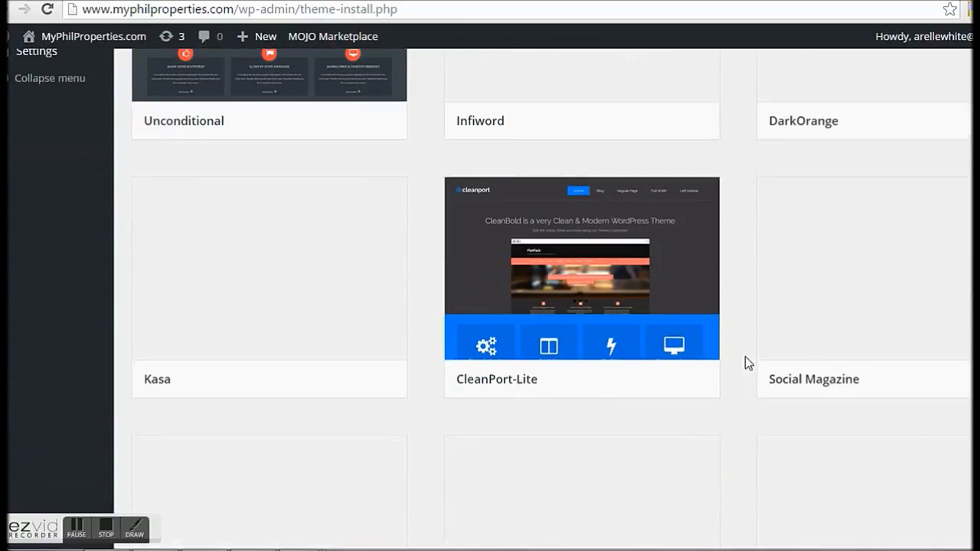
scroll(747, 363, down, 5)
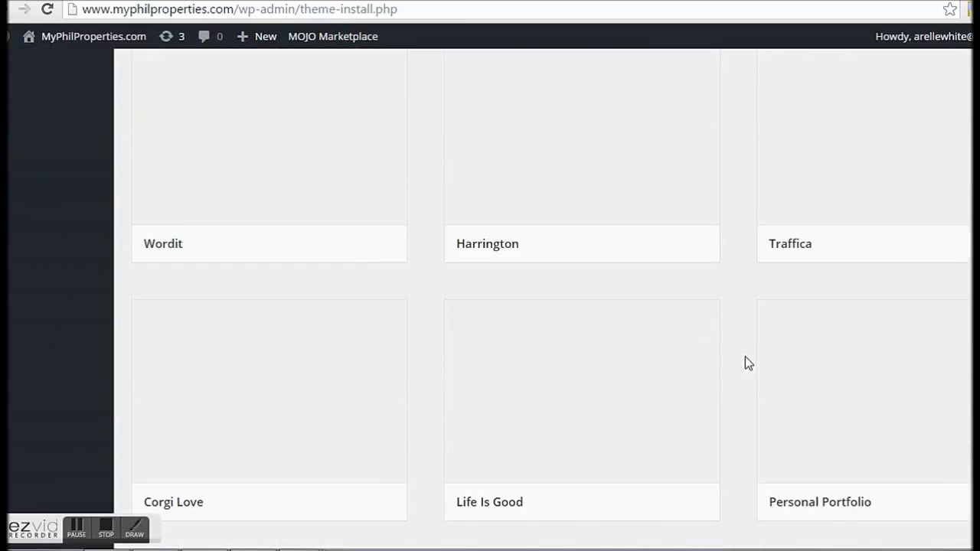
scroll(745, 364, up, 12)
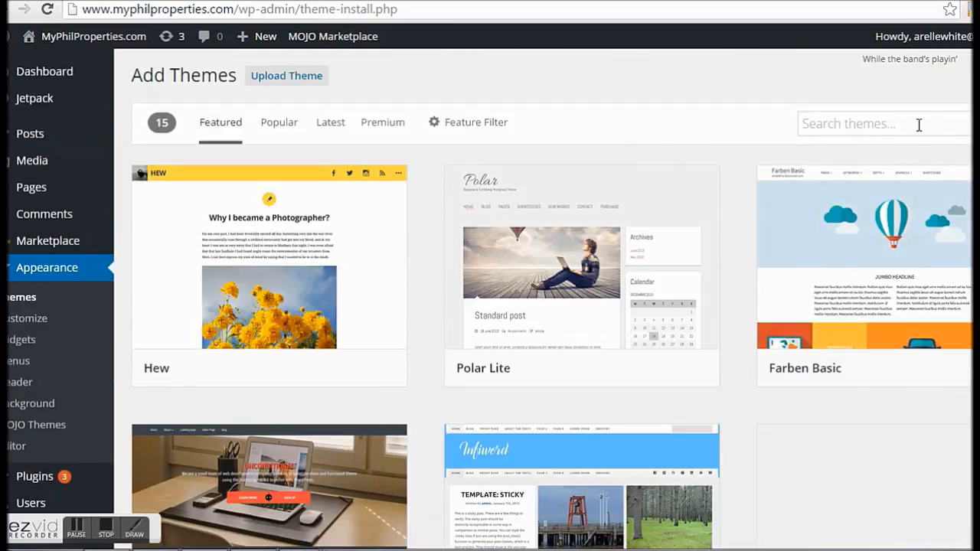
Step: Search the theme directory for 'real estate' and browse the six results
click(920, 125)
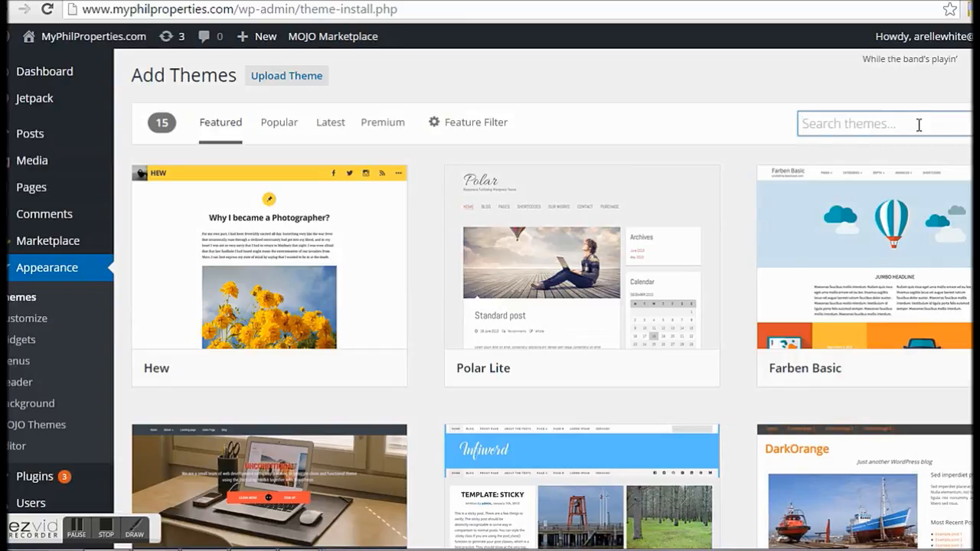
text(real)
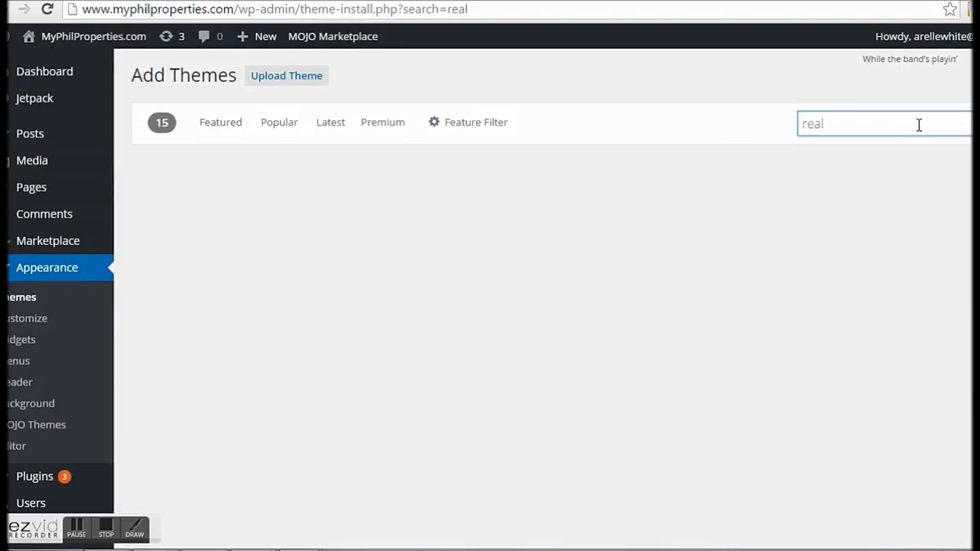
text( estate)
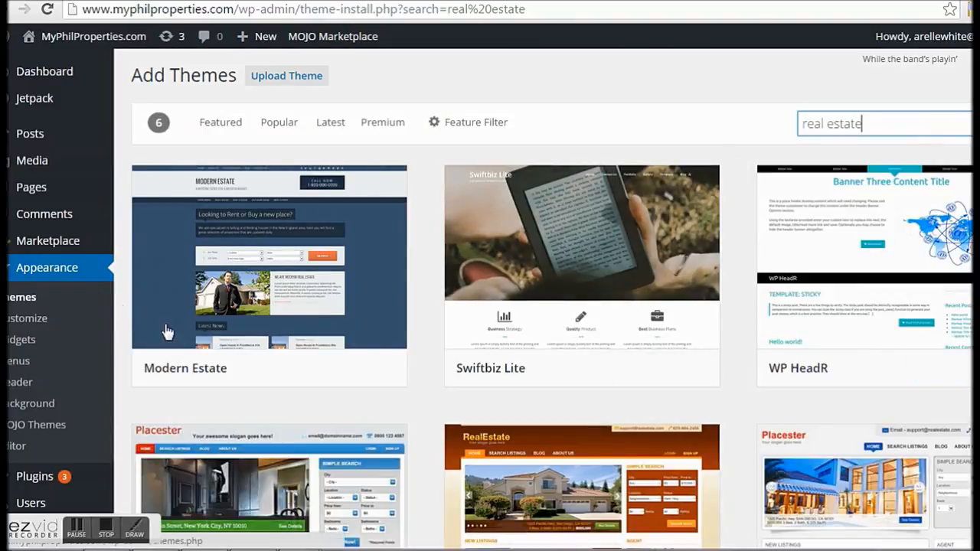
scroll(334, 422, down, 1)
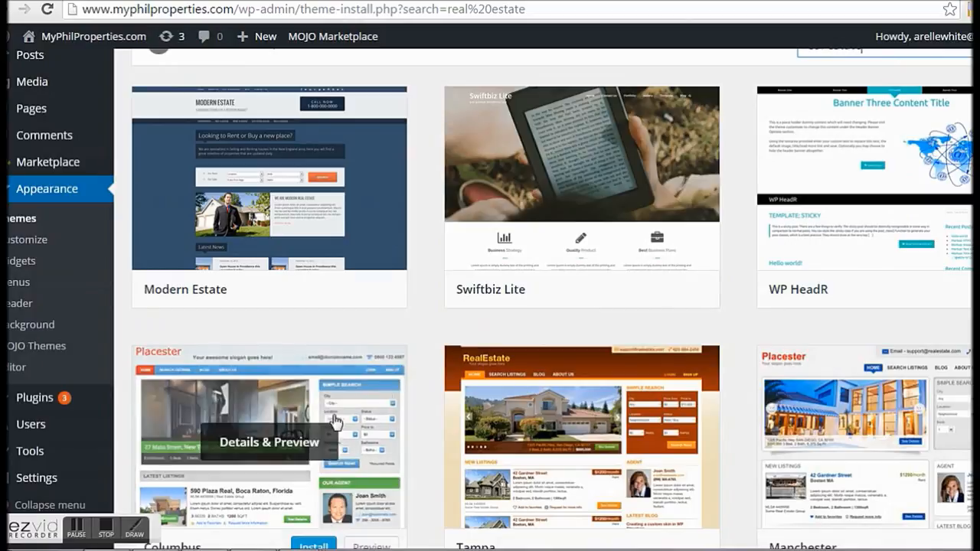
scroll(334, 422, down, 2)
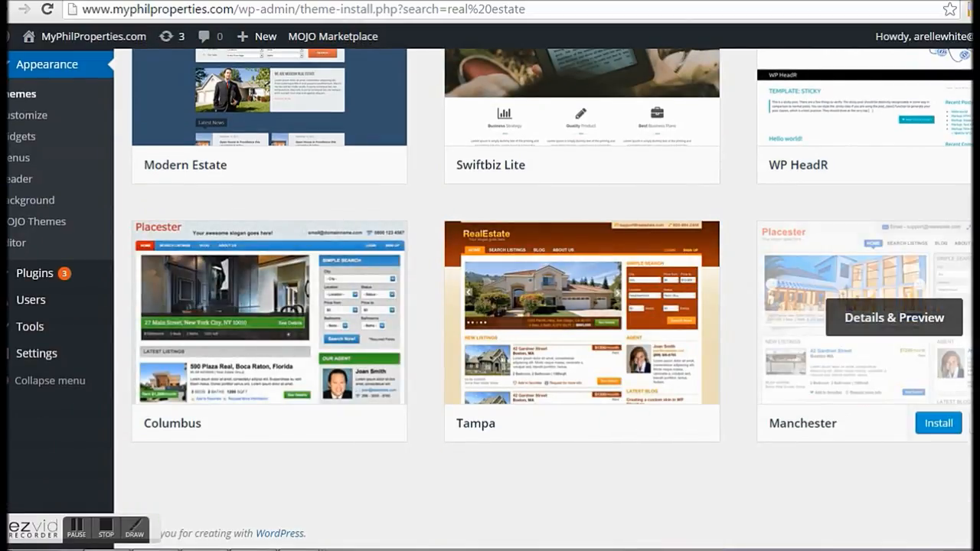
scroll(866, 322, up, 1)
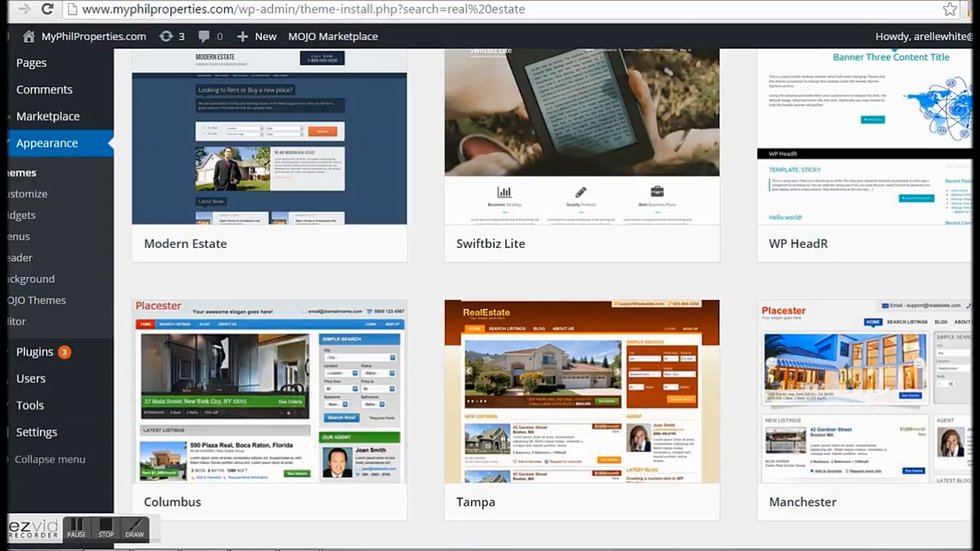
scroll(865, 367, up, 2)
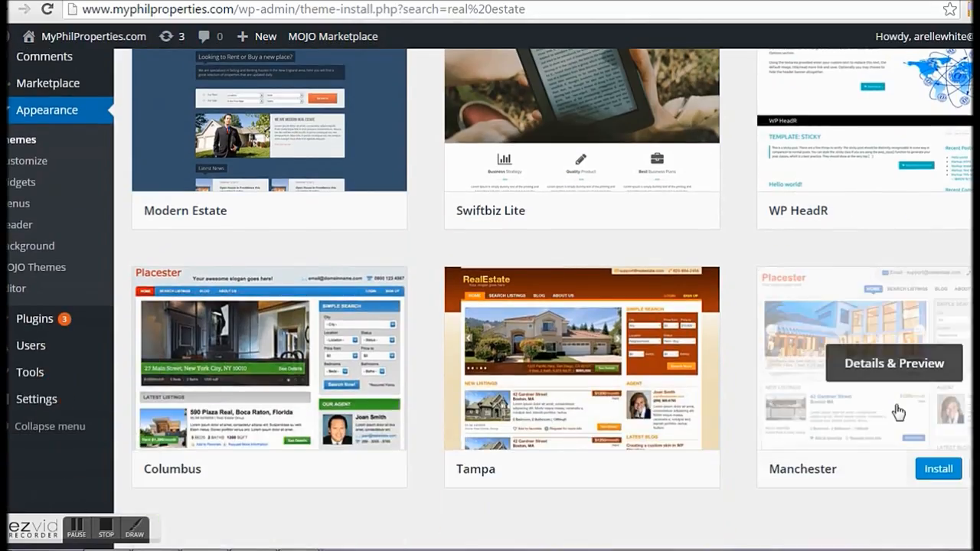
scroll(919, 521, down, 1)
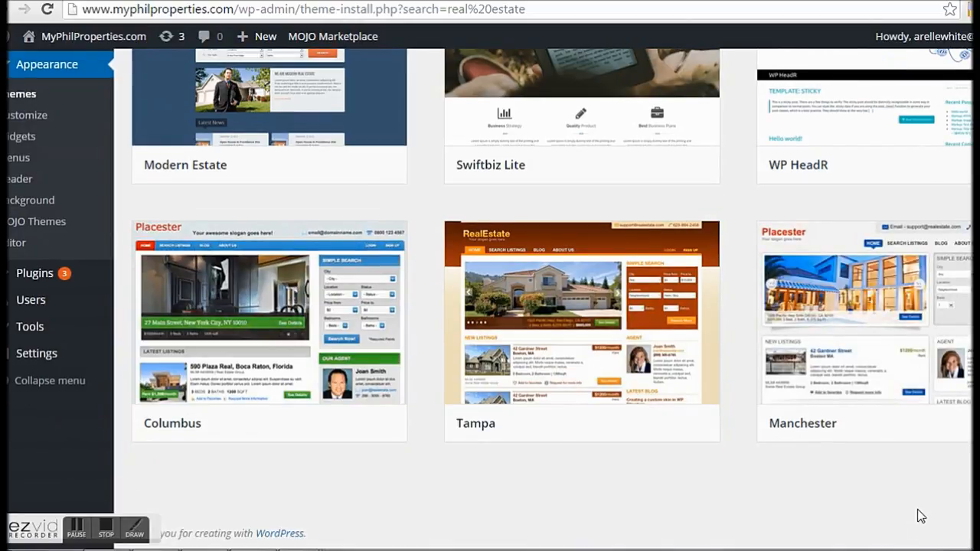
mouse_move(892, 422)
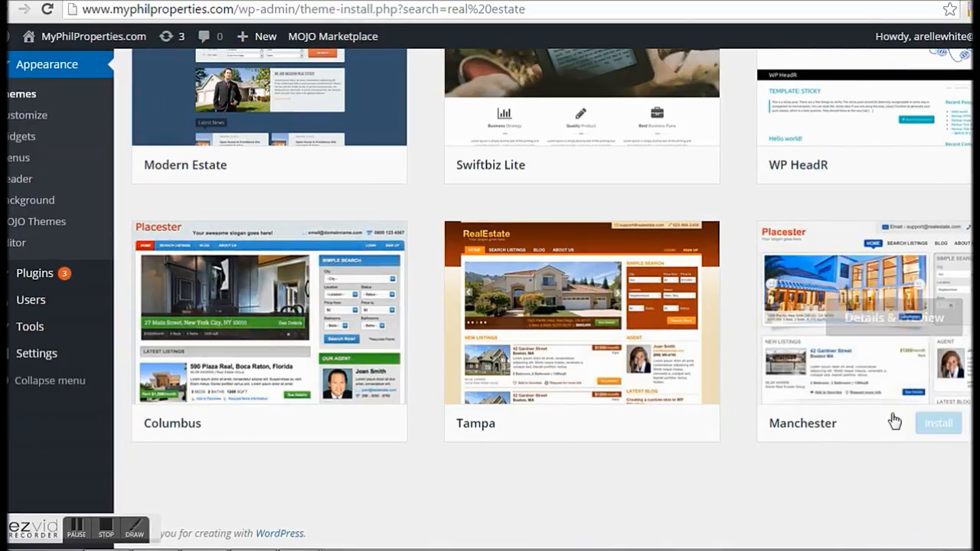
Step: Install the Manchester theme from the search results and activate it
click(938, 424)
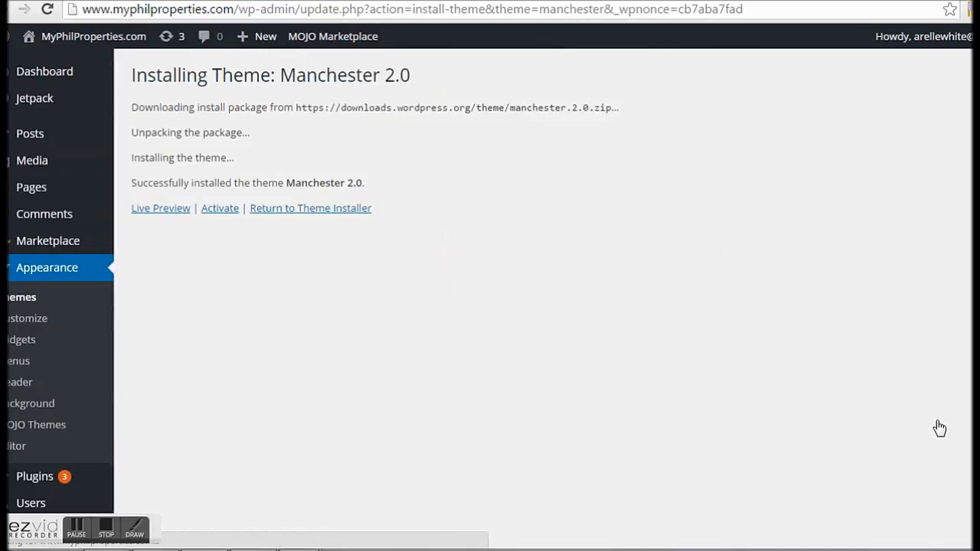
mouse_move(34, 187)
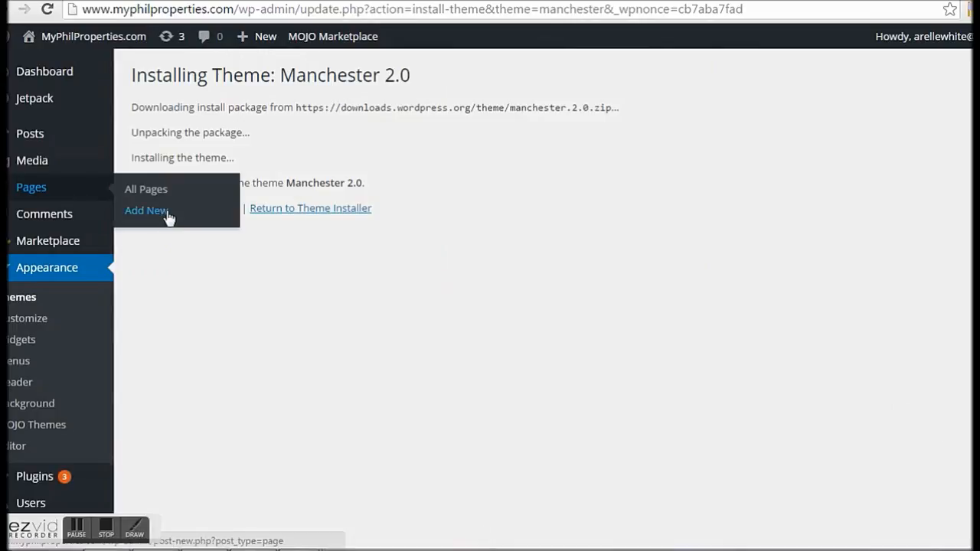
click(224, 208)
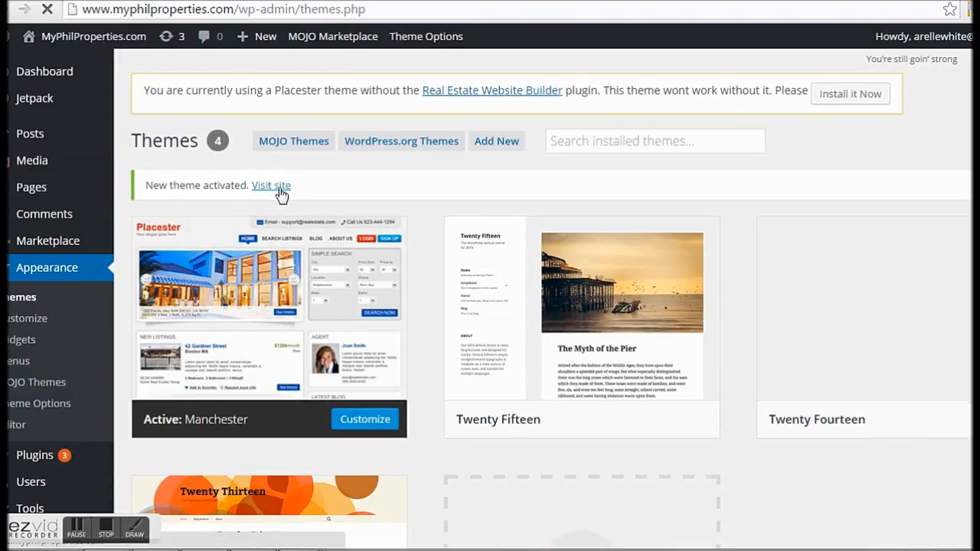
Step: Visit the live site to see the Manchester theme's Quick Search and New Listings
drag(146, 186, 235, 193)
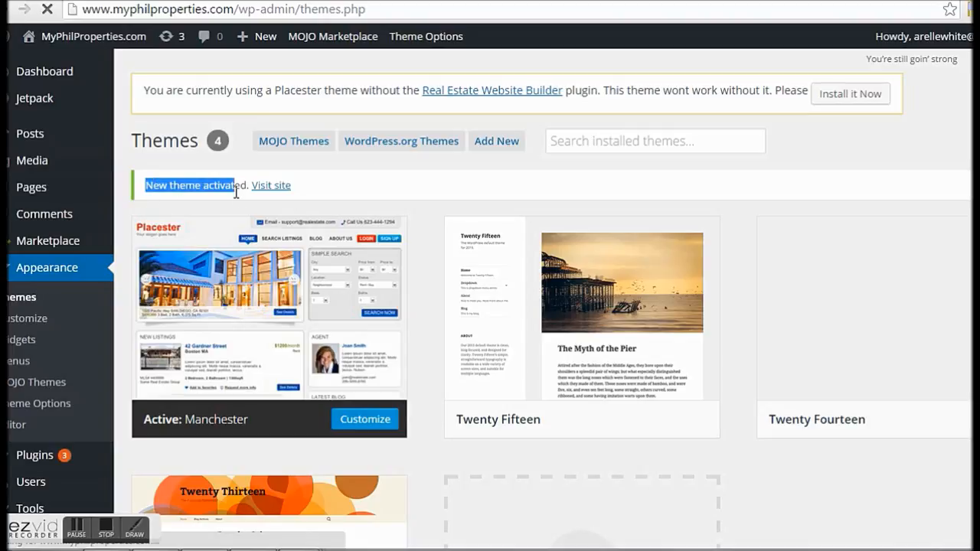
click(332, 197)
click(268, 187)
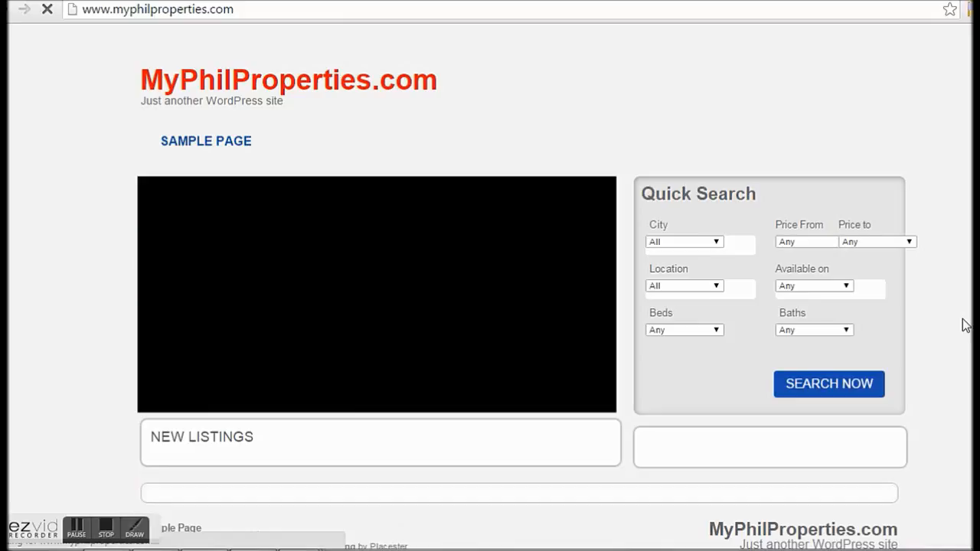
scroll(963, 326, down, 1)
scroll(490, 287, up, 1)
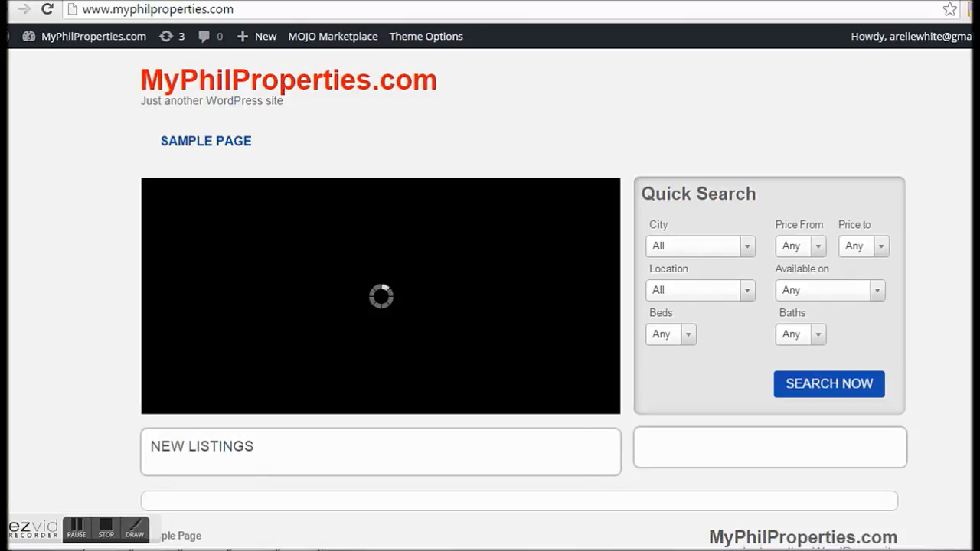
Step: Check the City, Price From, Price to and Location Quick Search options, leaving defaults
scroll(490, 297, down, 1)
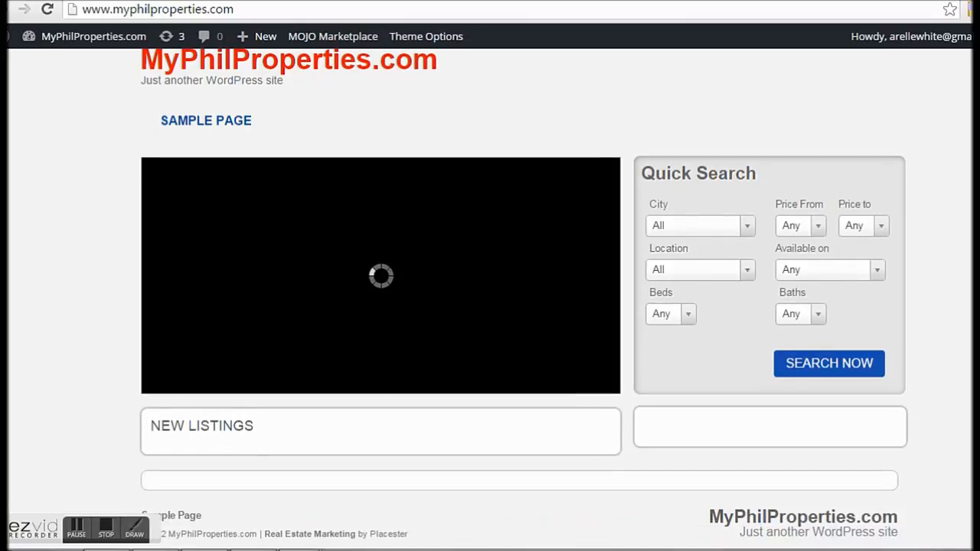
scroll(490, 297, up, 1)
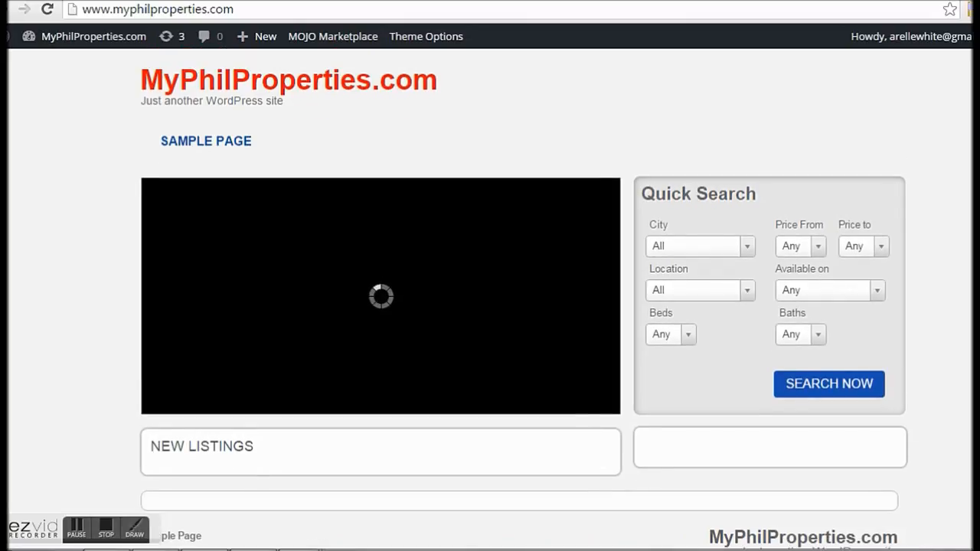
click(746, 249)
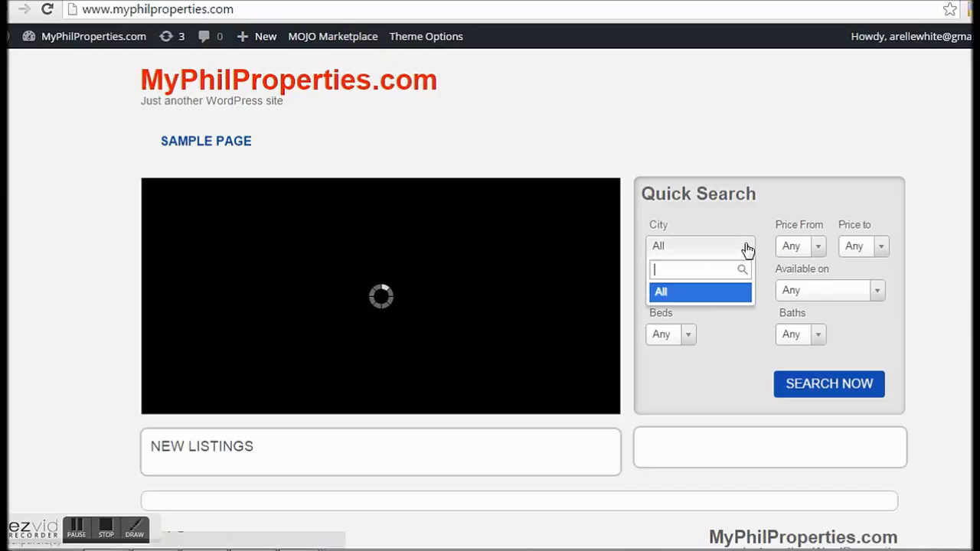
click(819, 251)
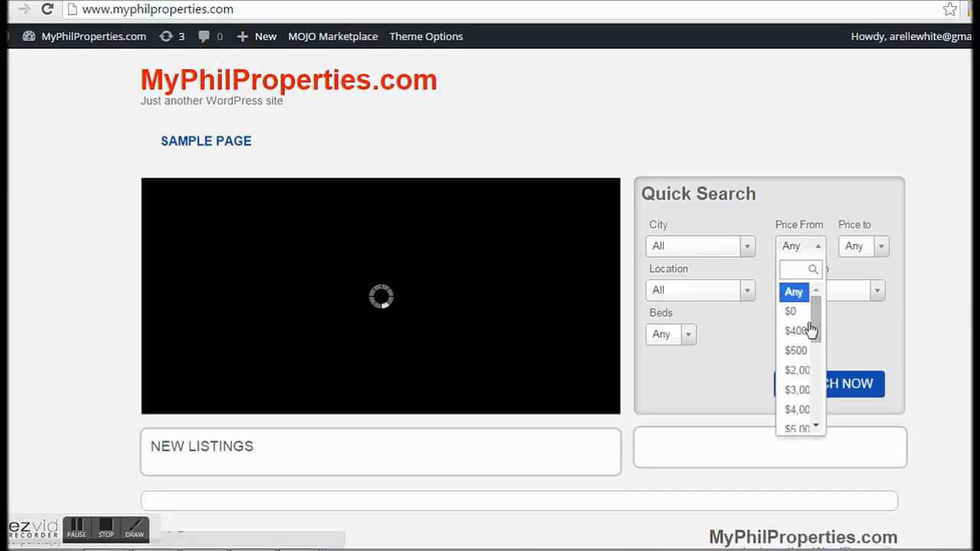
click(823, 253)
click(884, 254)
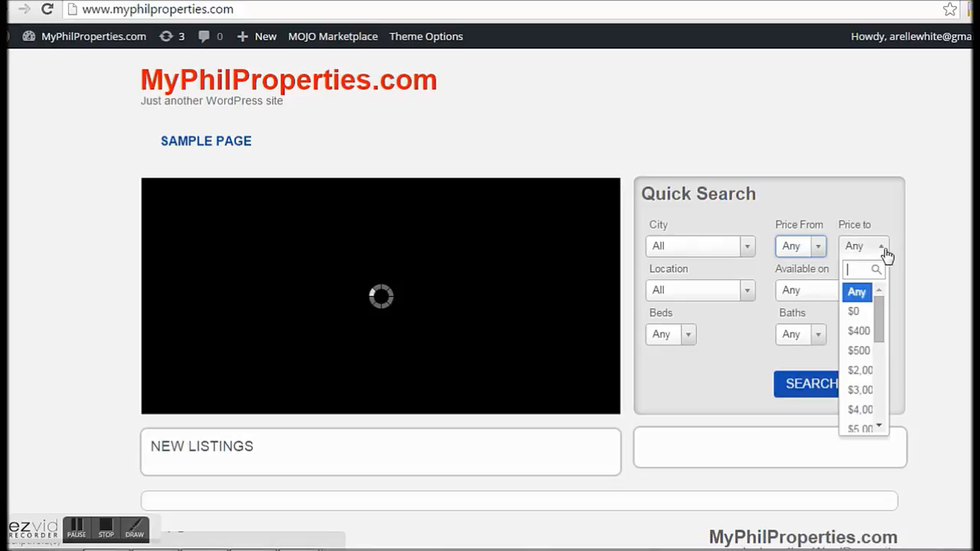
click(885, 254)
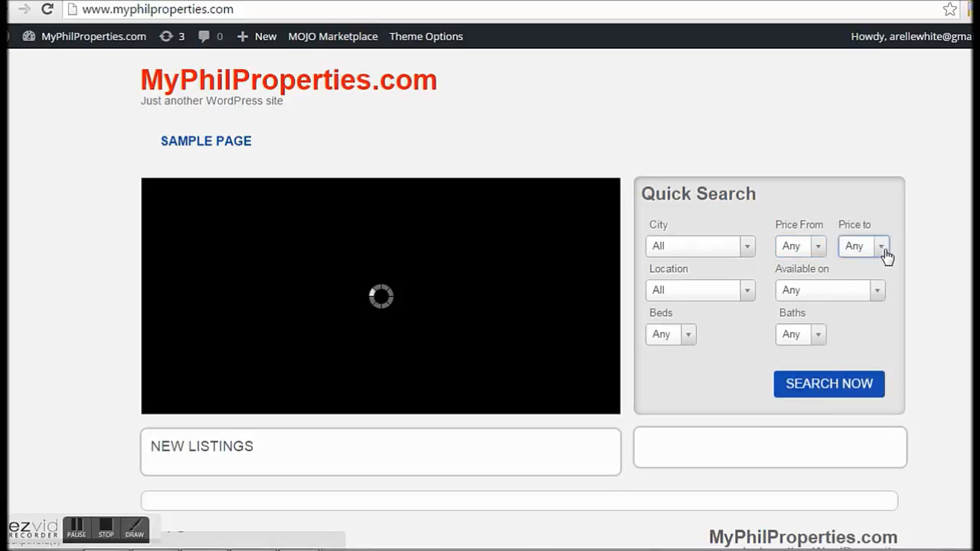
click(747, 297)
click(892, 308)
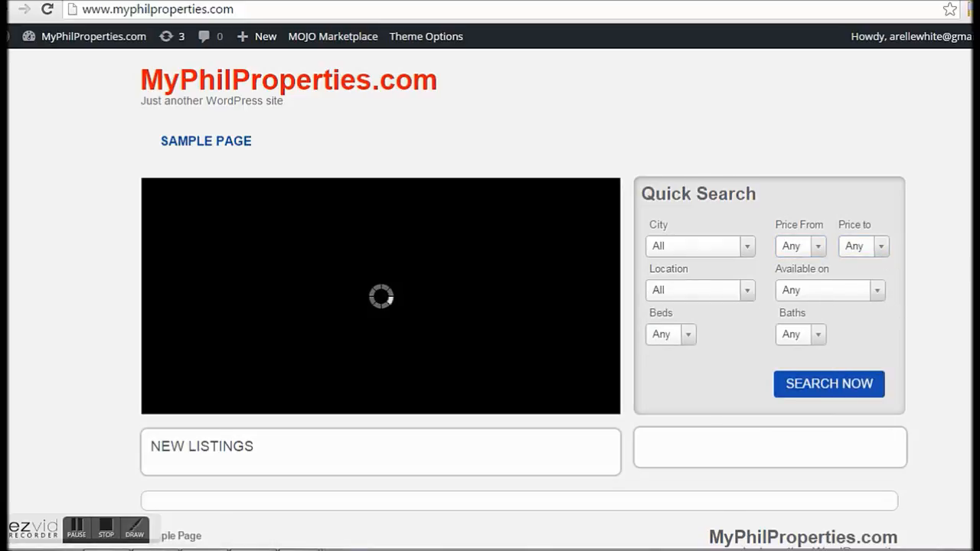
Step: Go back to the admin Themes page
scroll(892, 308, down, 1)
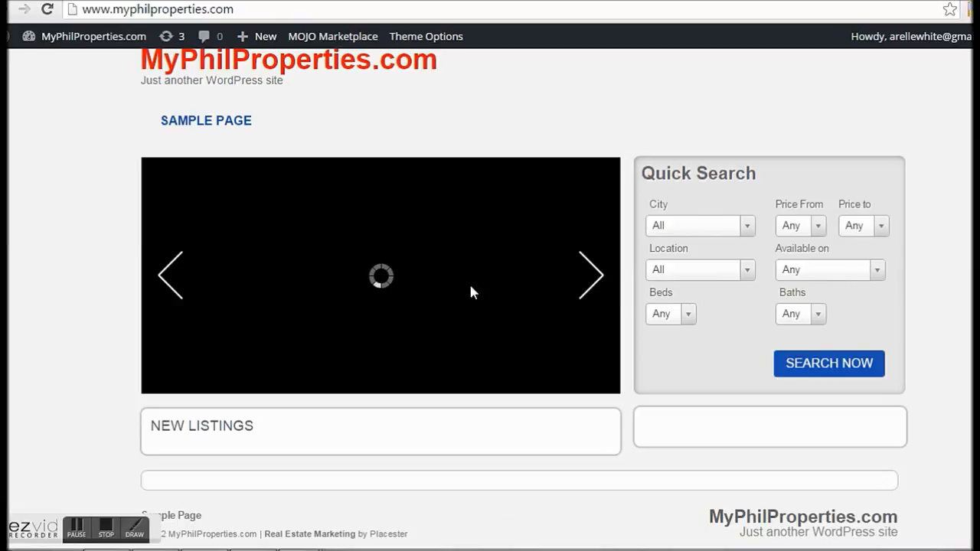
scroll(437, 284, up, 1)
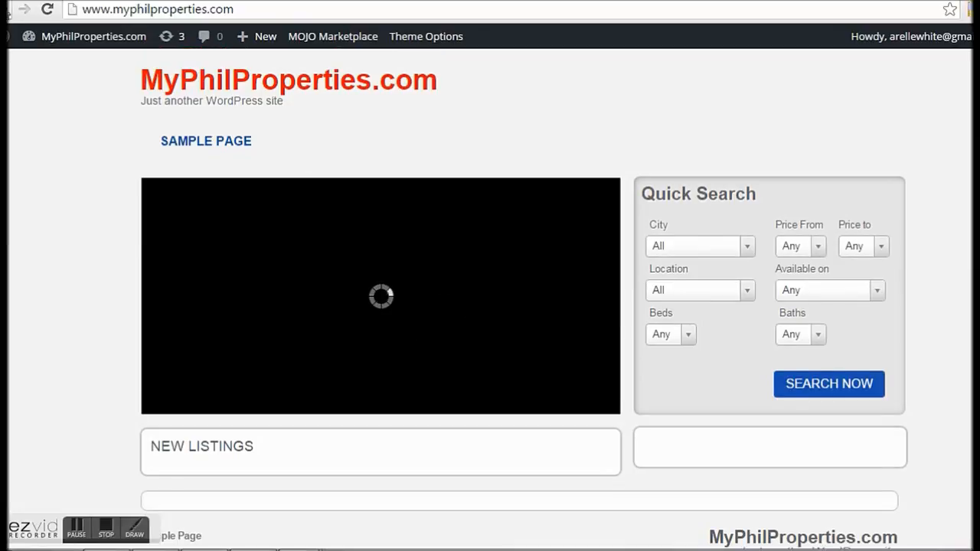
click(4, 11)
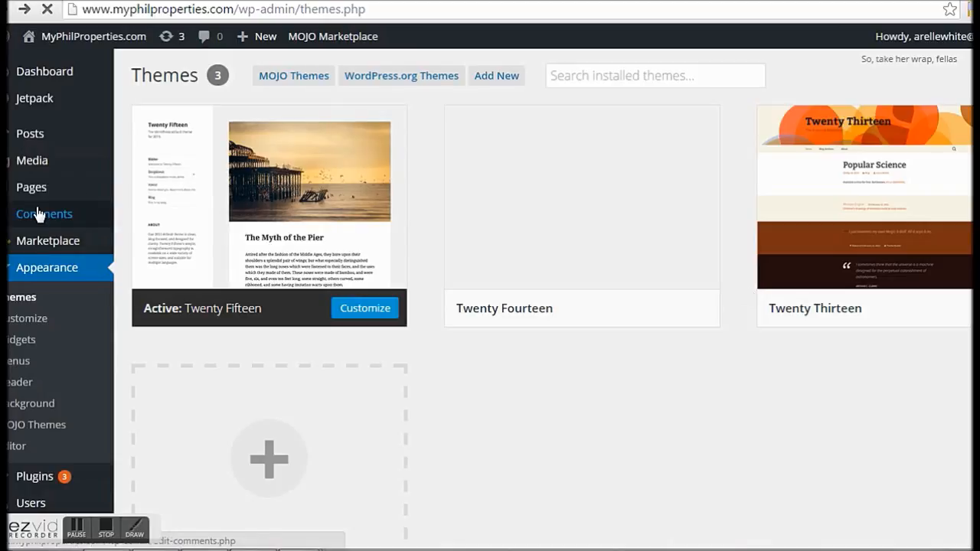
Step: Open Settings > General from the admin sidebar
scroll(42, 245, down, 1)
scroll(25, 360, down, 1)
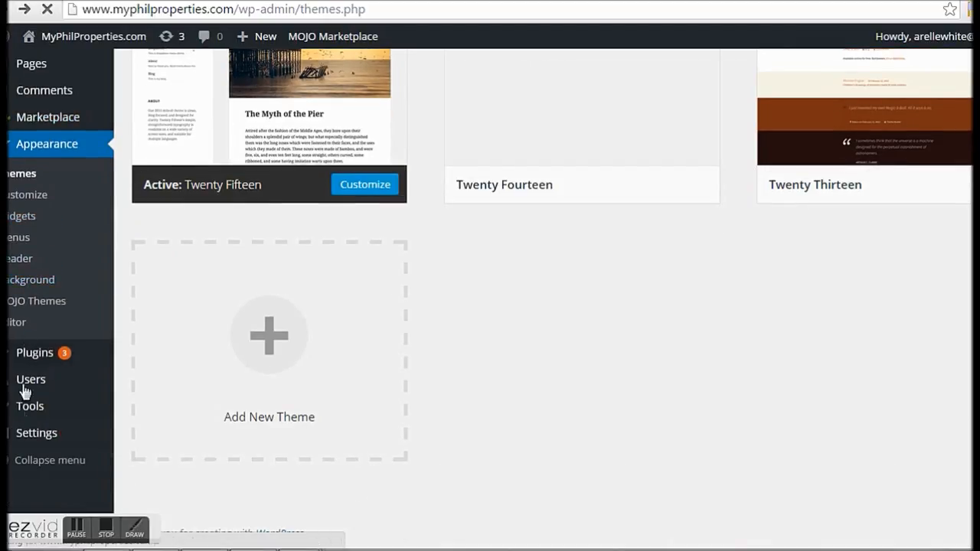
mouse_move(28, 433)
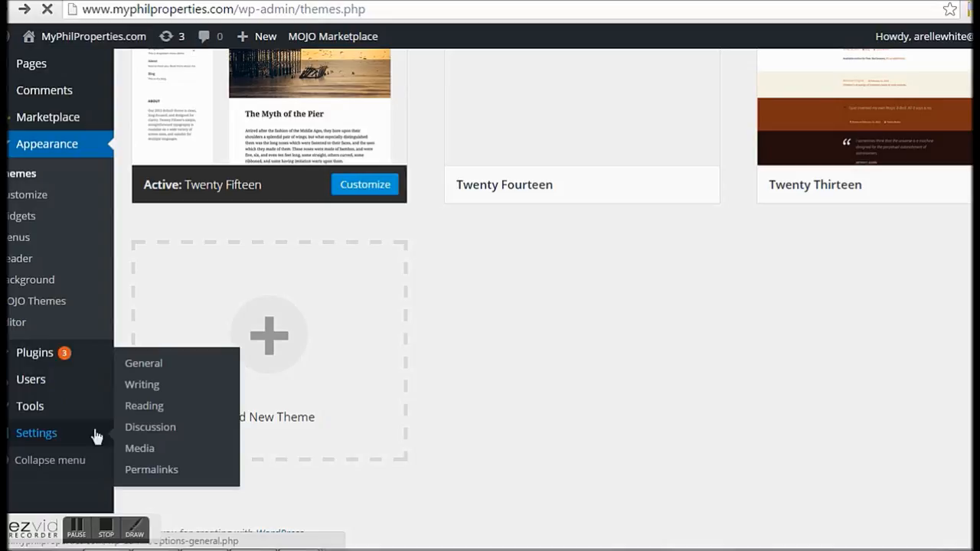
click(159, 364)
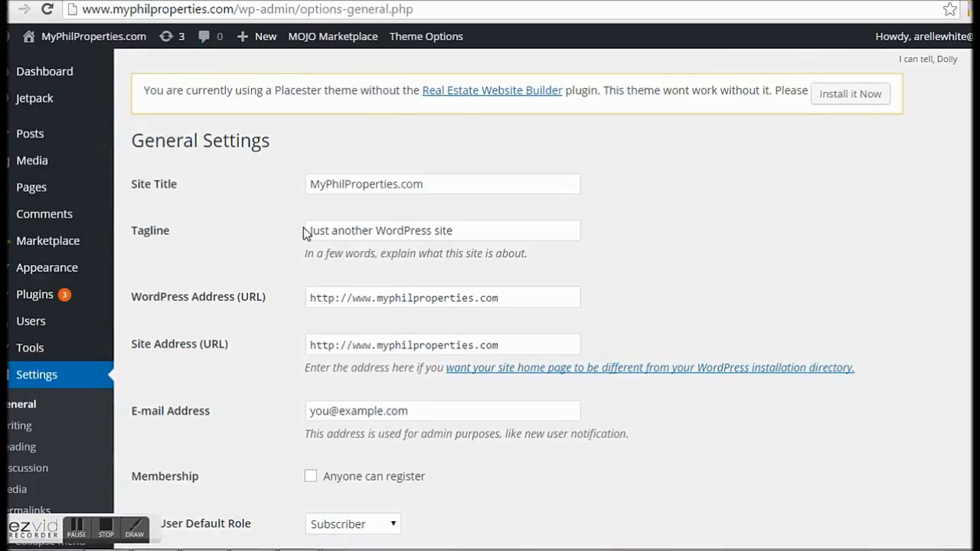
Step: Replace the tagline with 'Makati and Quezon City Properties for Sale or Rent'
drag(483, 230, 299, 225)
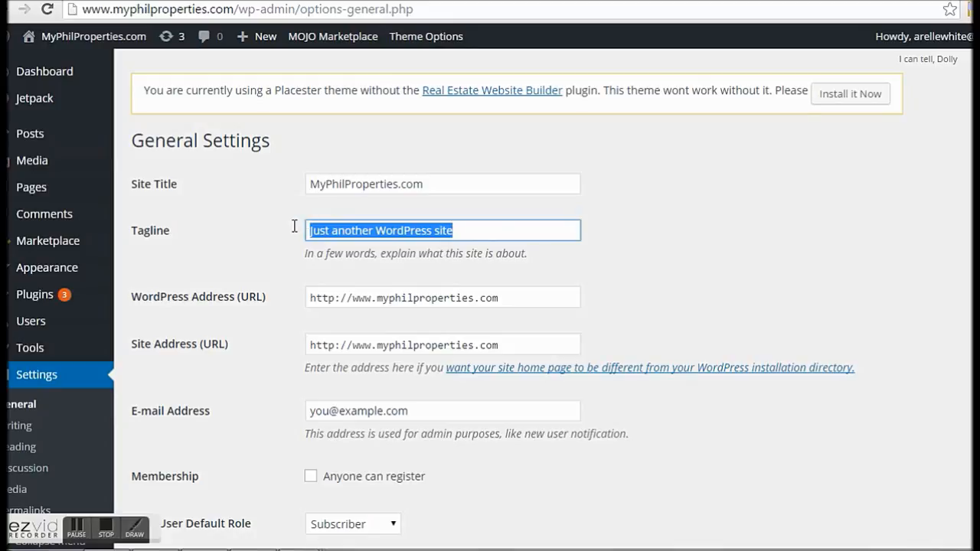
text(M)
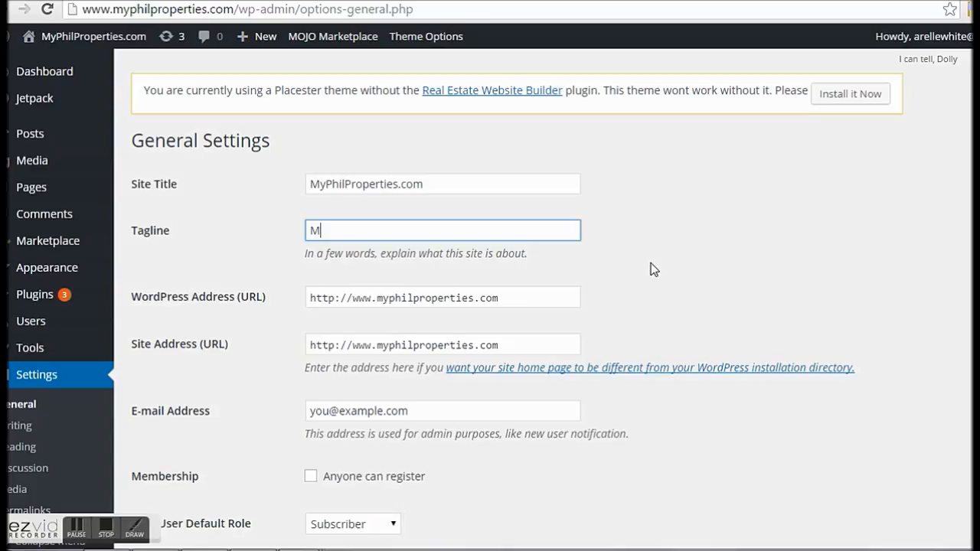
text(akati a)
key(BackSpace)
key(BackSpace)
text(,)
key(BackSpace)
key(BackSpace)
text(and Quezon Cit)
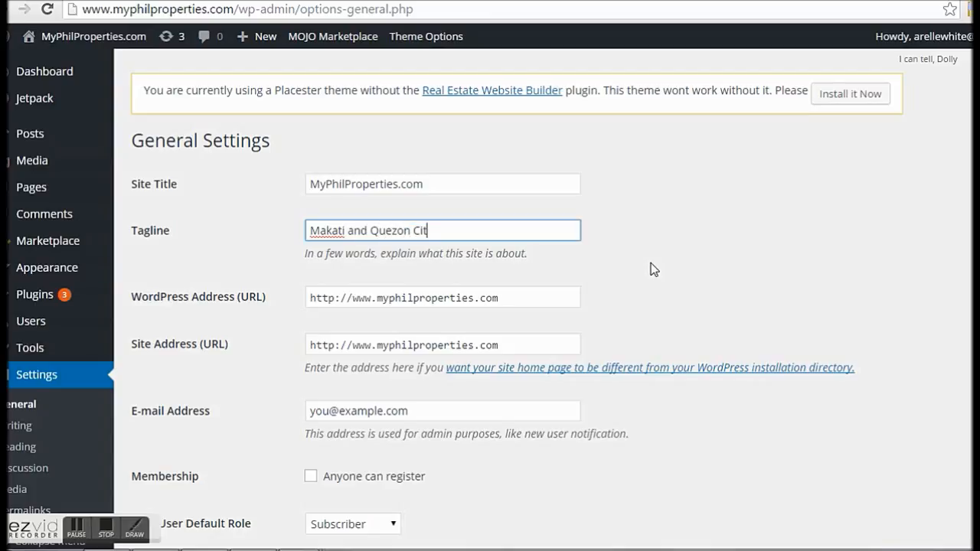
text(y Properties for Sale or Rent)
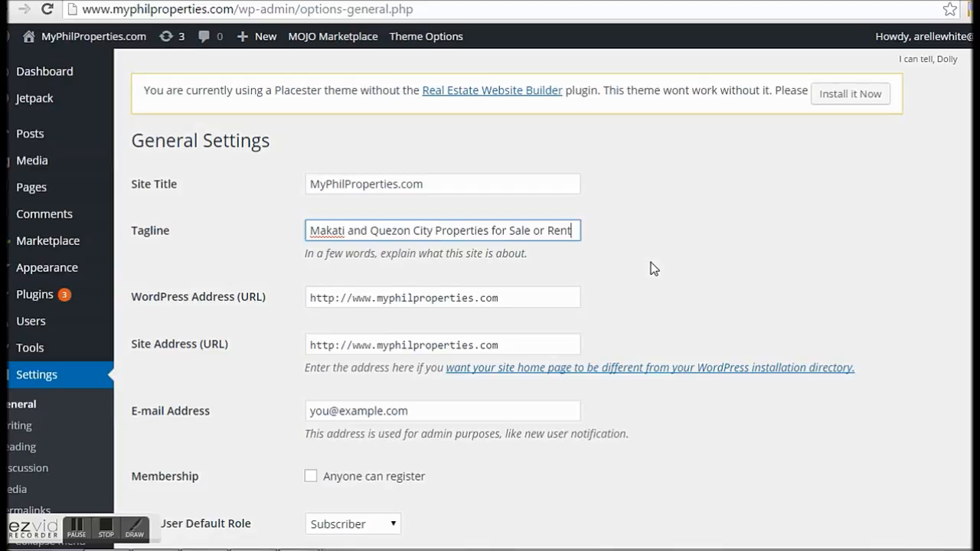
Step: Replace the admin e-mail with the owner's address and save the settings
scroll(655, 268, down, 2)
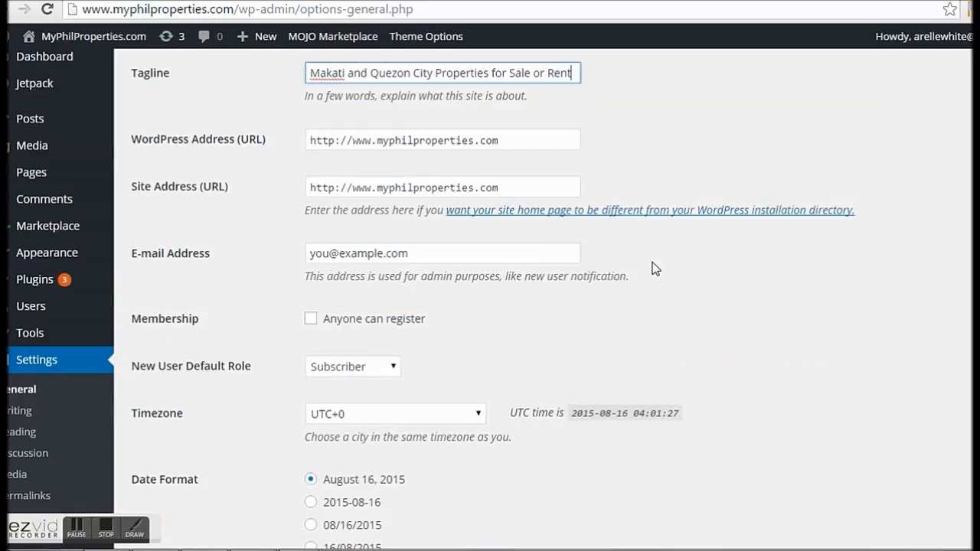
scroll(655, 268, down, 1)
drag(459, 174, 307, 175)
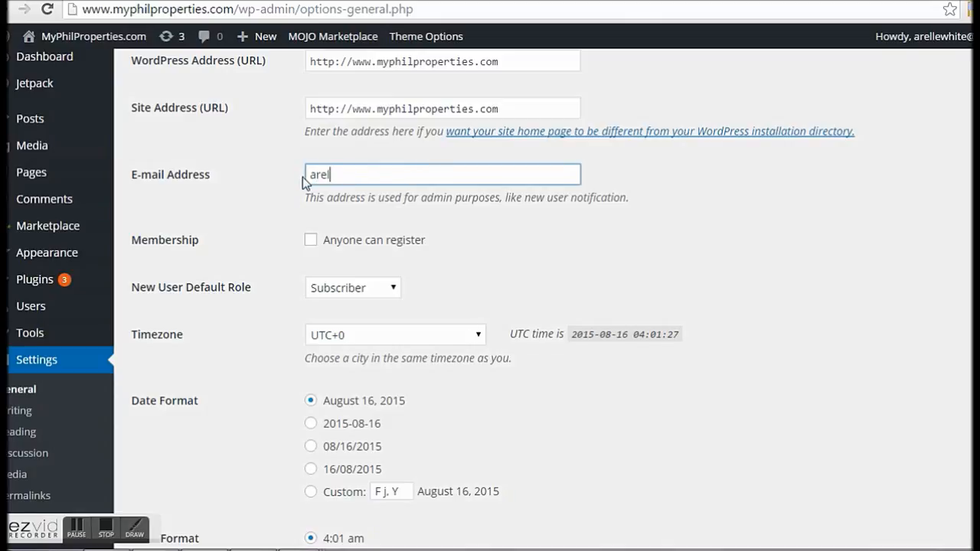
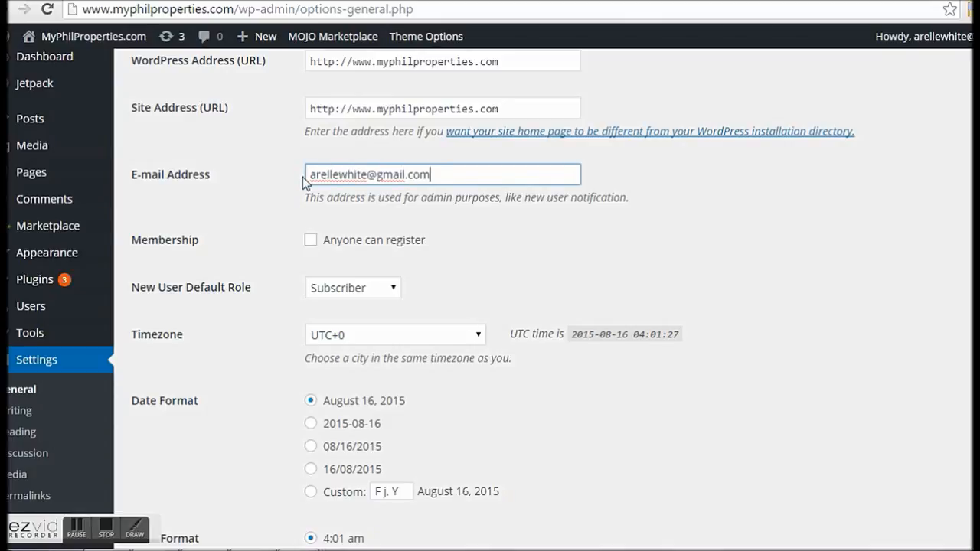
click(578, 282)
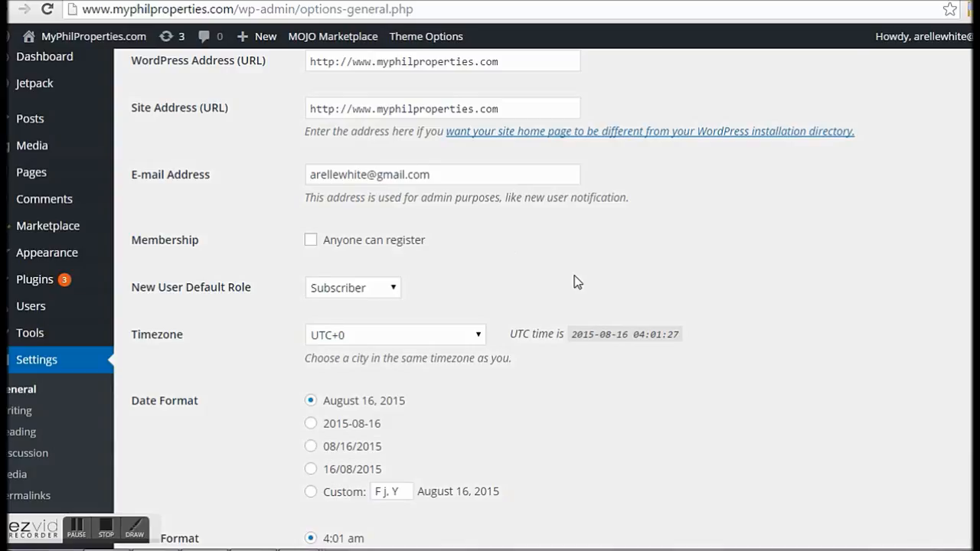
scroll(578, 281, down, 5)
scroll(575, 280, down, 3)
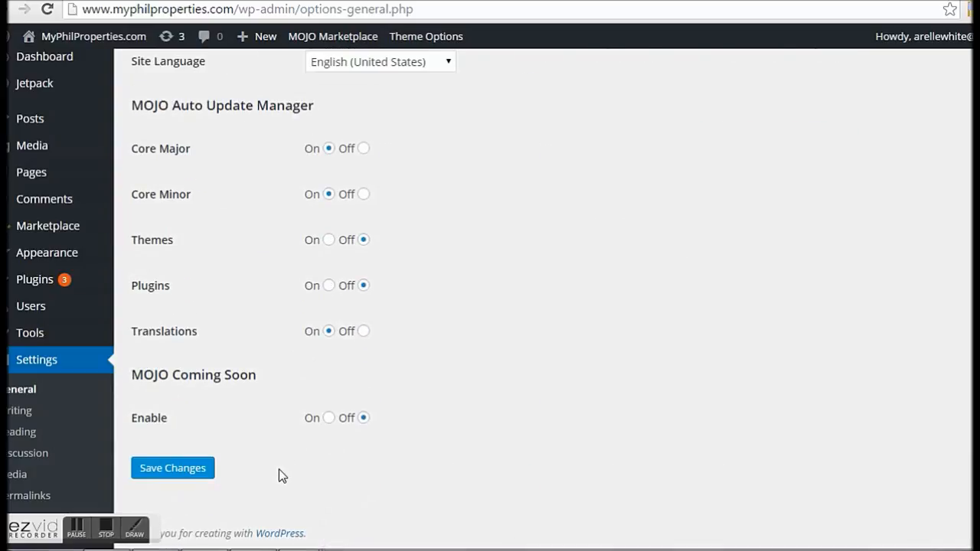
click(164, 475)
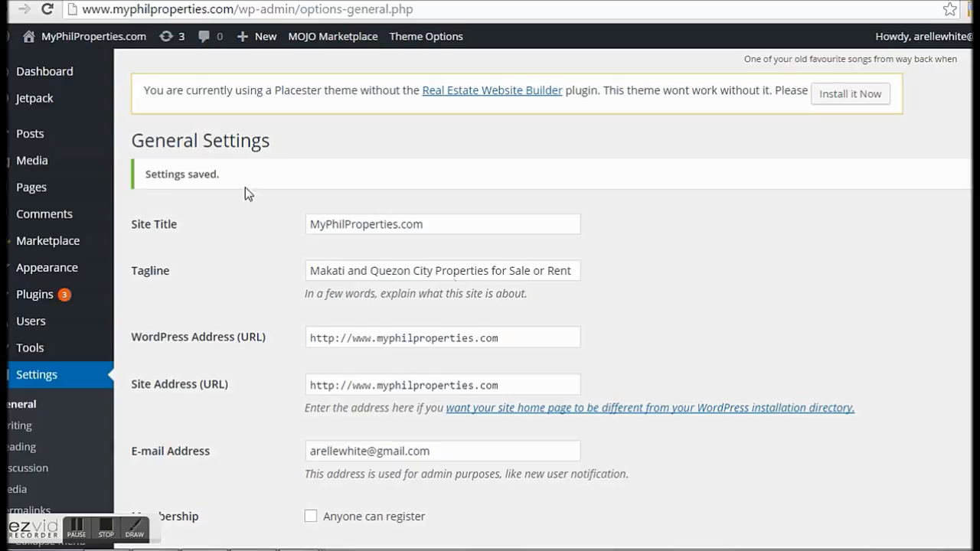
mouse_move(13, 144)
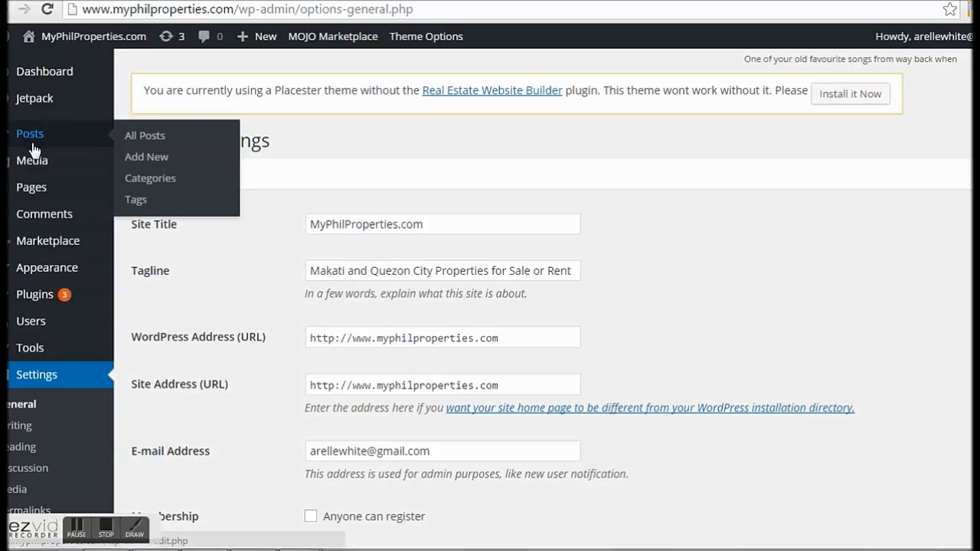
Step: Start a blank new post and dismiss the Distraction-Free Writing tip
click(155, 157)
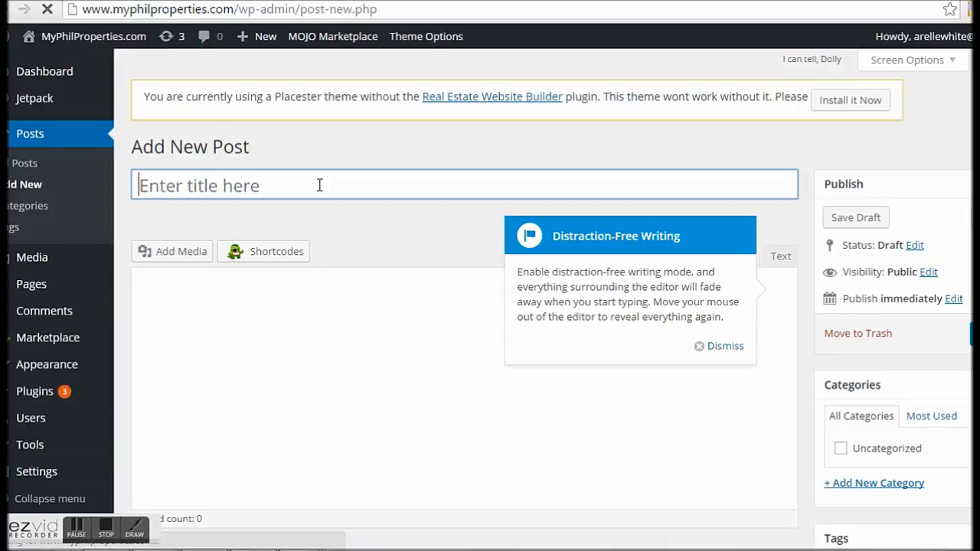
click(349, 337)
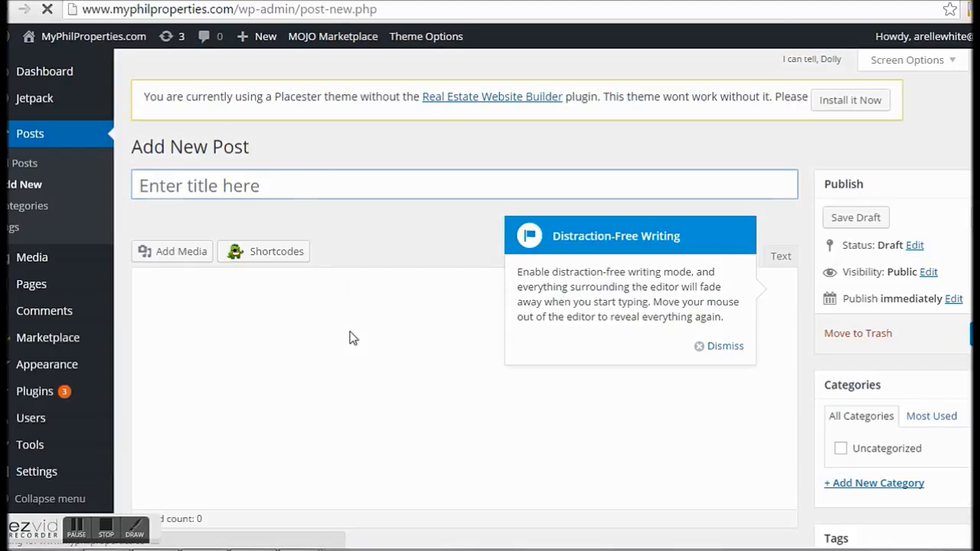
click(720, 347)
Step: Leave the editor for the live myphilproperties.com home page
scroll(411, 335, down, 2)
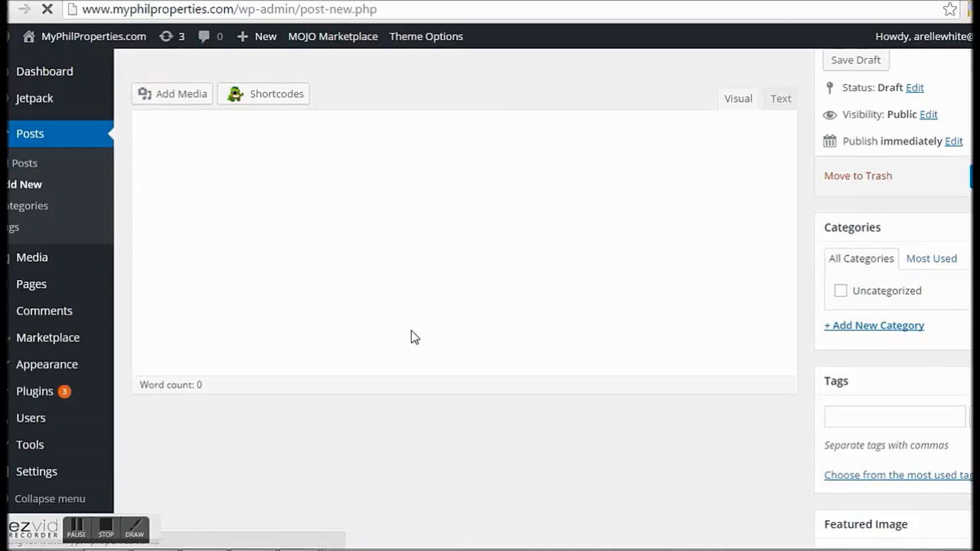
scroll(412, 336, up, 1)
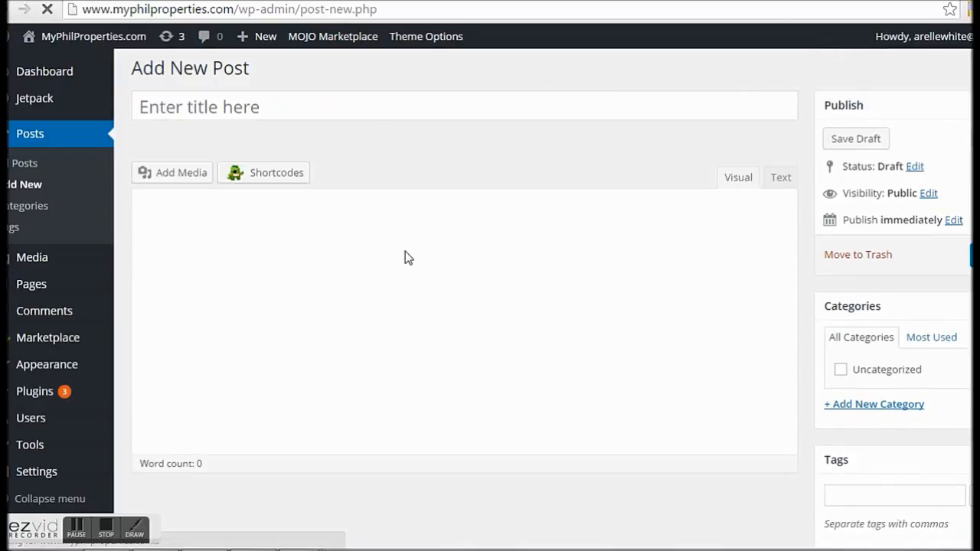
scroll(410, 364, up, 1)
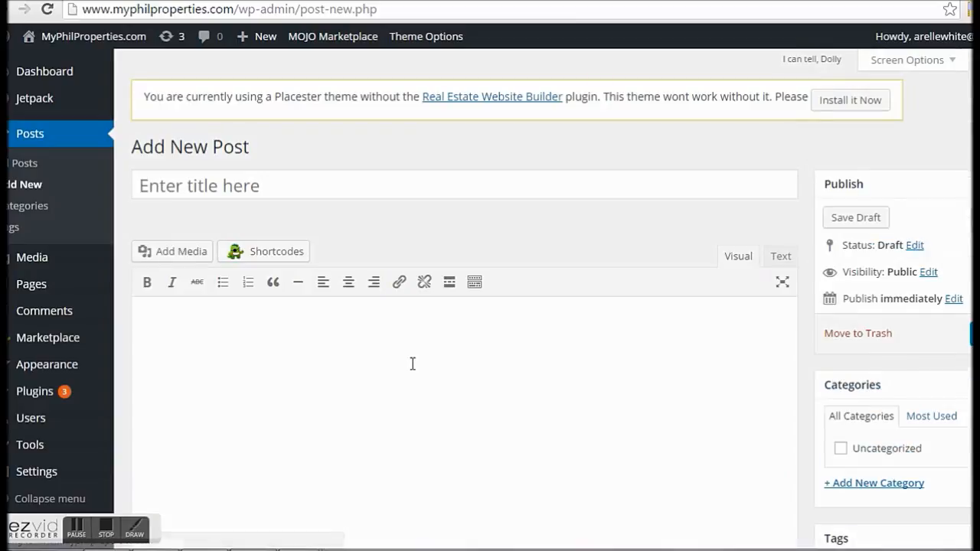
click(48, 67)
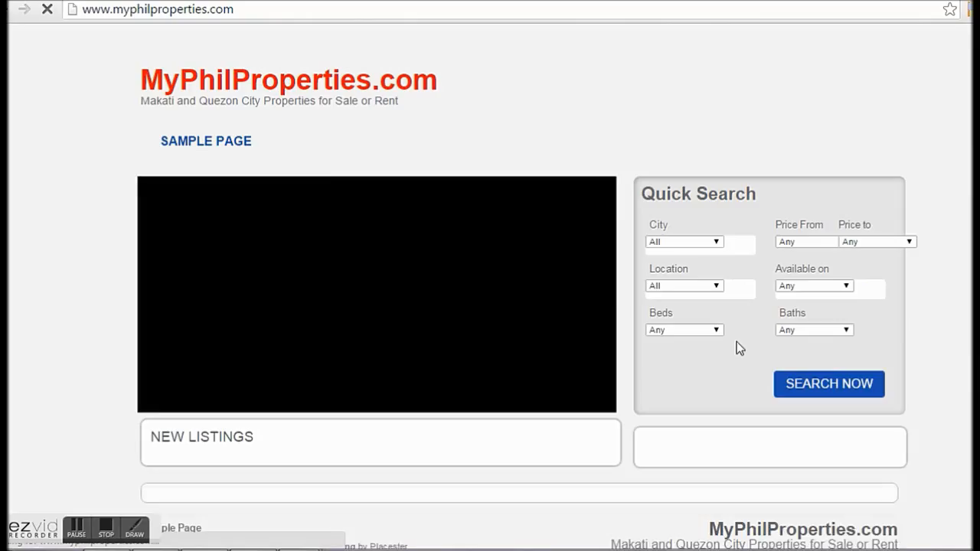
Step: Scroll the live front page to check the tagline 'Makati and Quezon City Properties for Sale or Rent' and the footer
scroll(739, 348, down, 1)
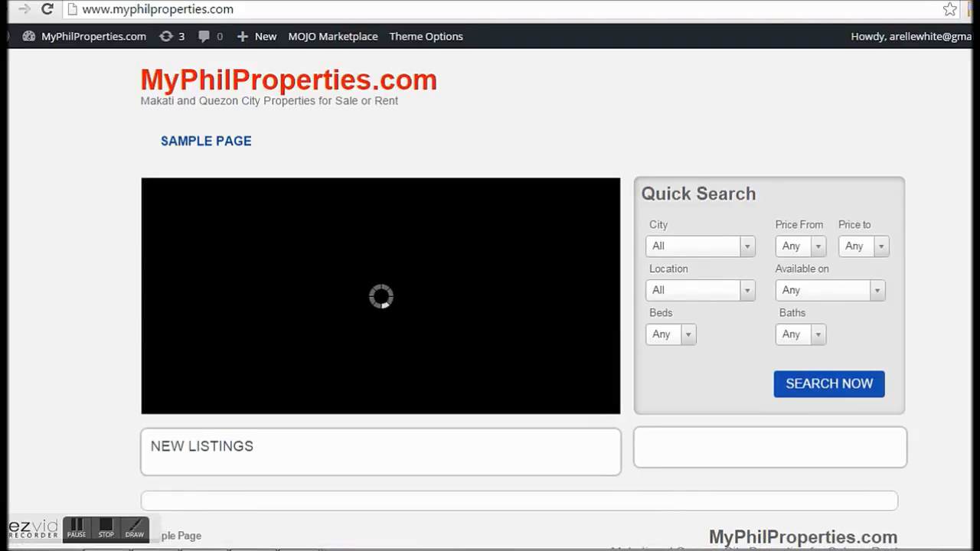
scroll(524, 299, down, 1)
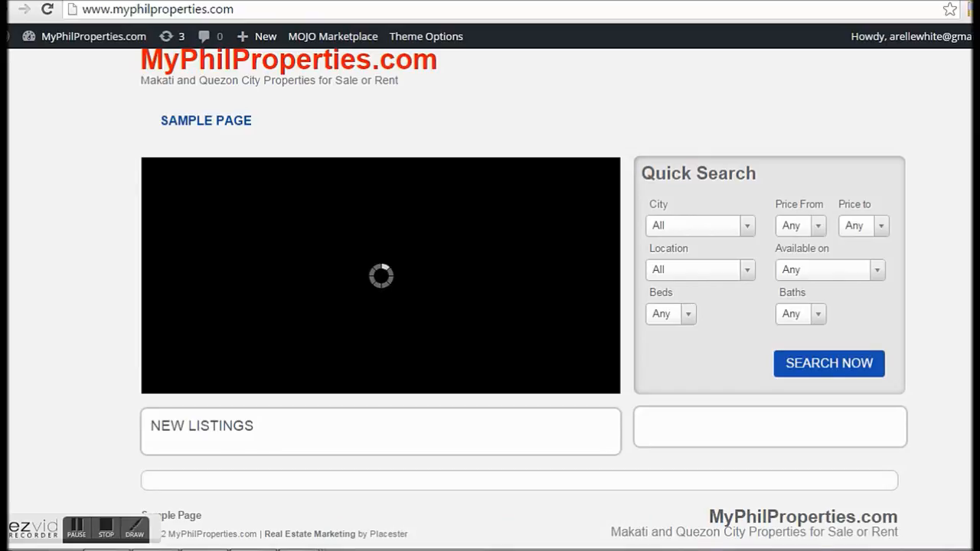
scroll(524, 299, up, 1)
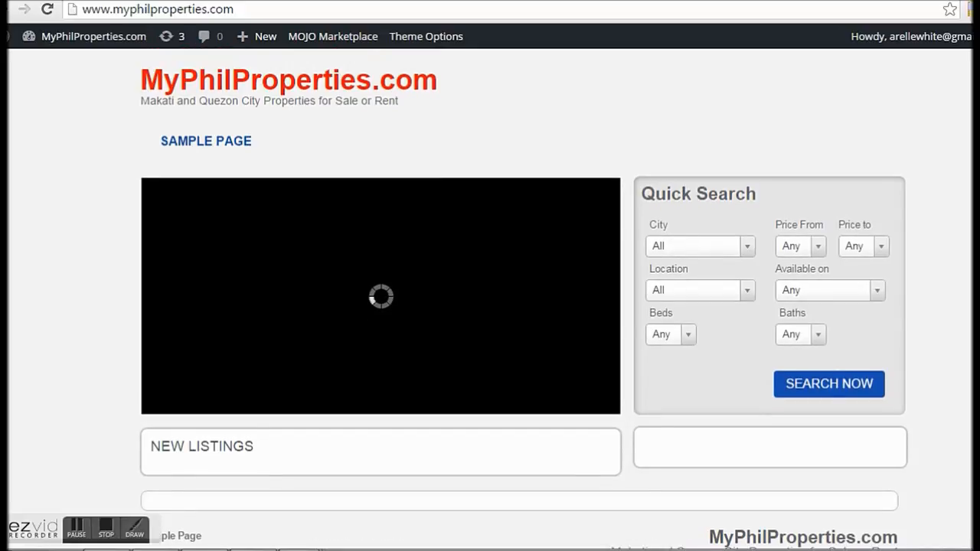
scroll(524, 299, down, 1)
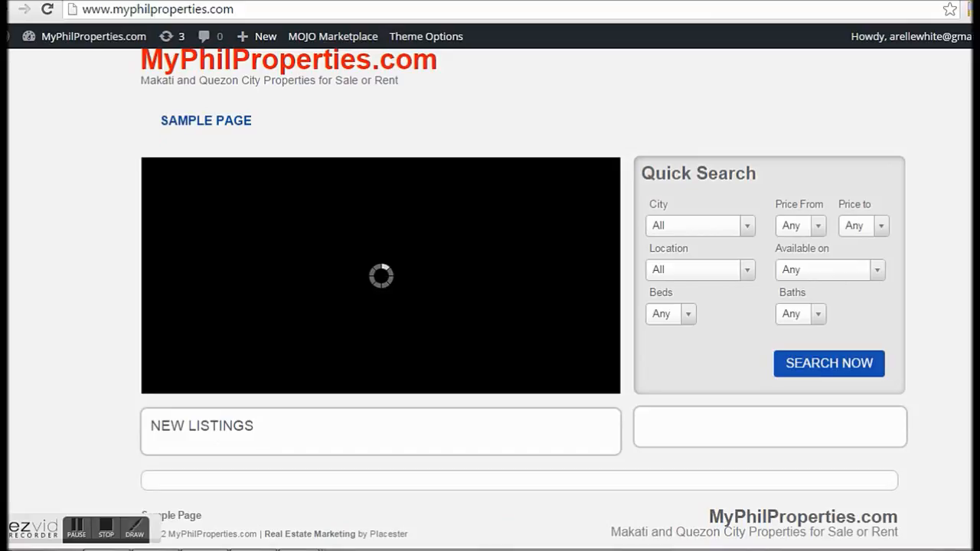
scroll(523, 298, up, 1)
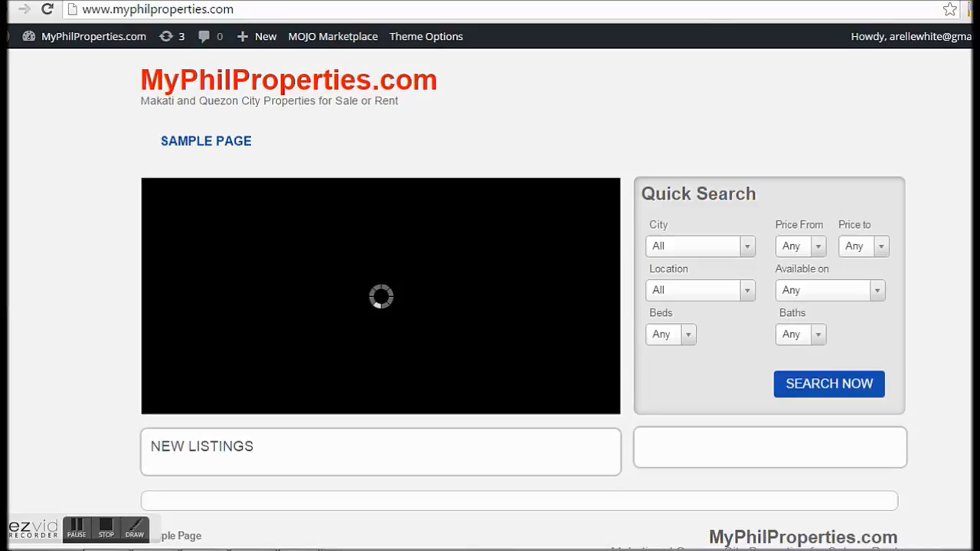
scroll(524, 299, down, 1)
scroll(524, 299, up, 1)
click(110, 536)
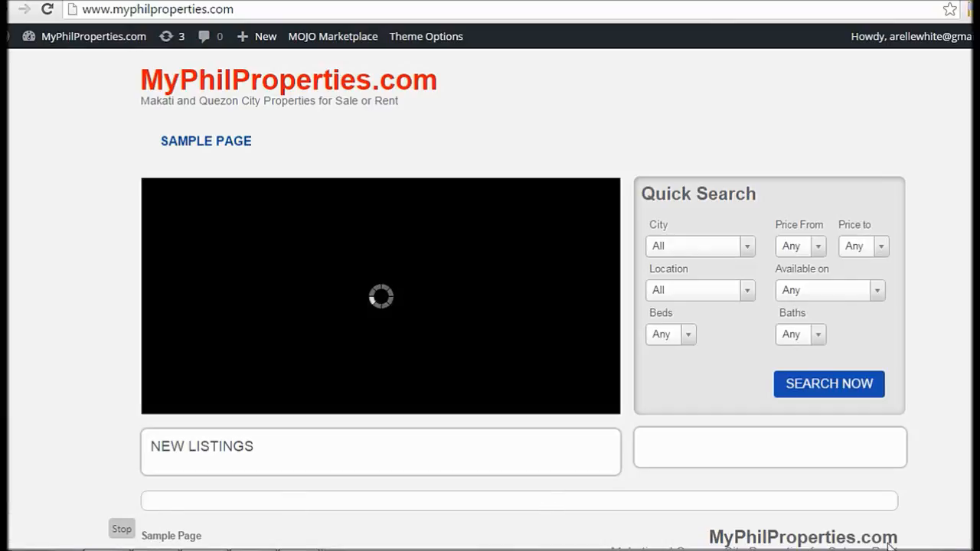